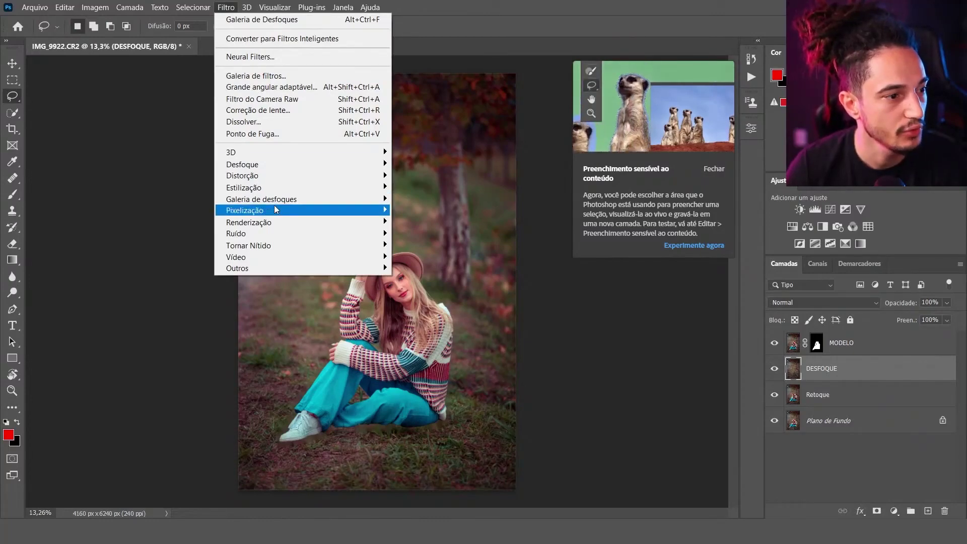
- Apply a tilt-shift blur of about 153, with the focus band moved lower on the photo
mouse_move(261, 198)
click(429, 222)
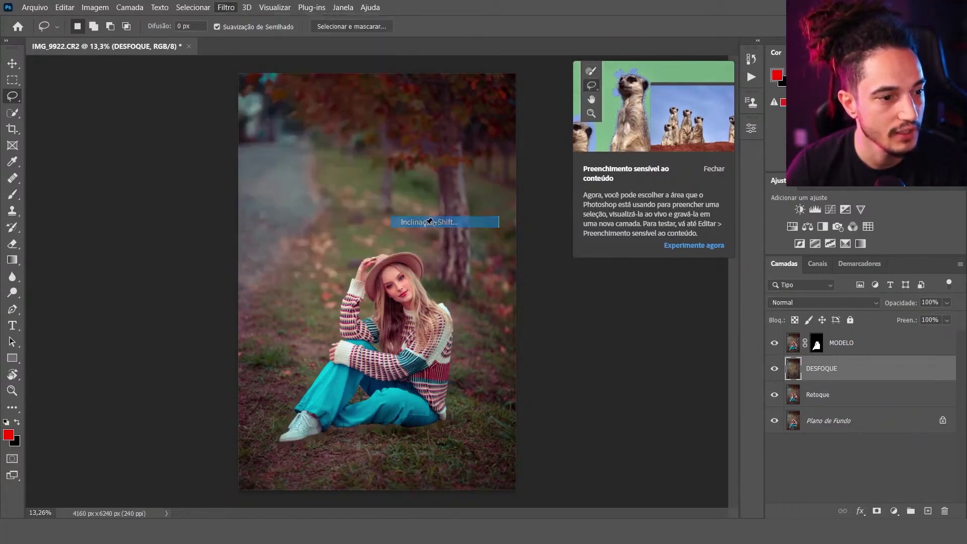
drag(425, 417, 419, 424)
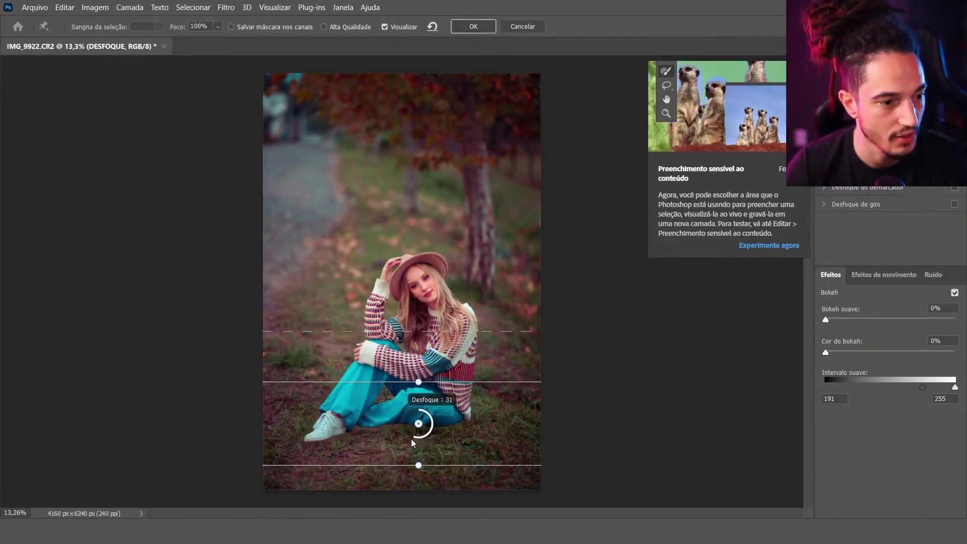
drag(410, 438, 408, 423)
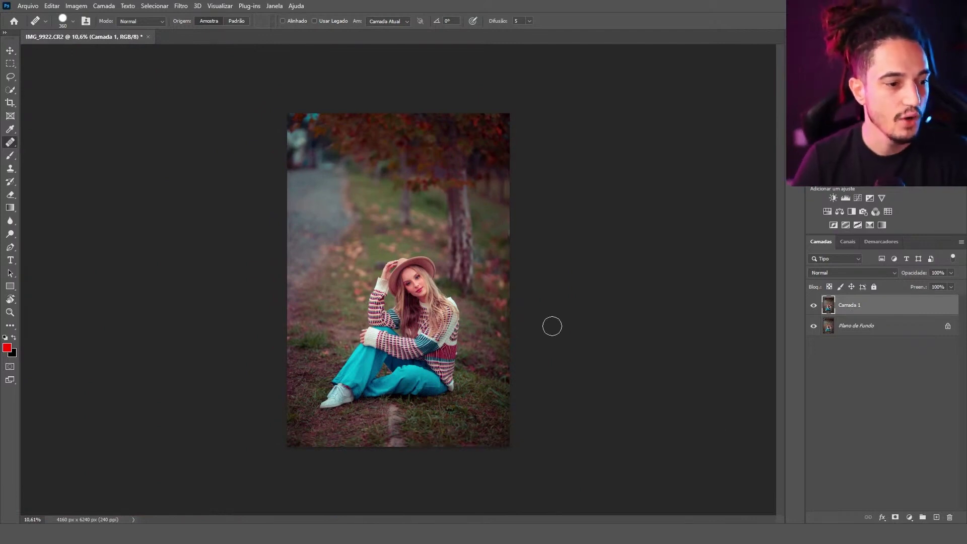
- Zoom in and show the Filtro > Galeria de desfoques submenu
scroll(450, 348, up, 3)
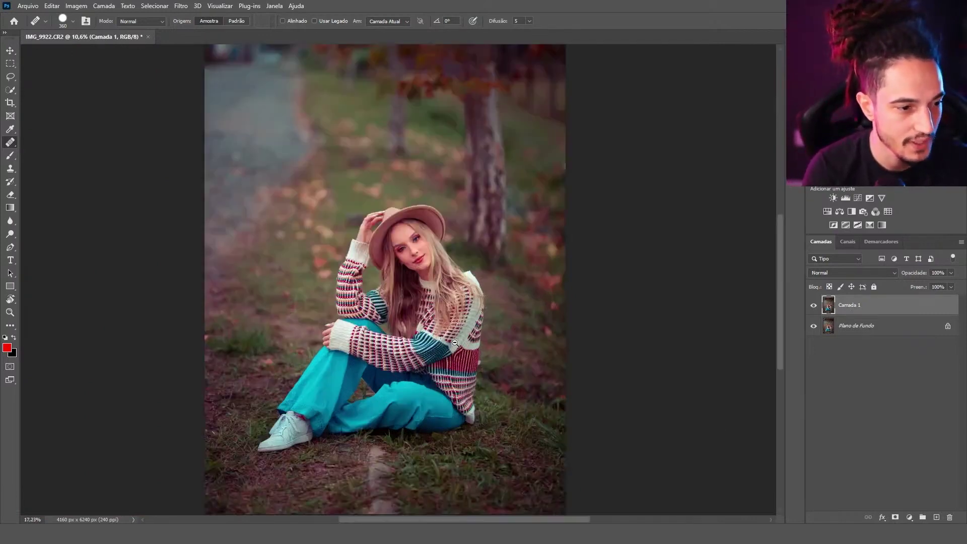
click(181, 6)
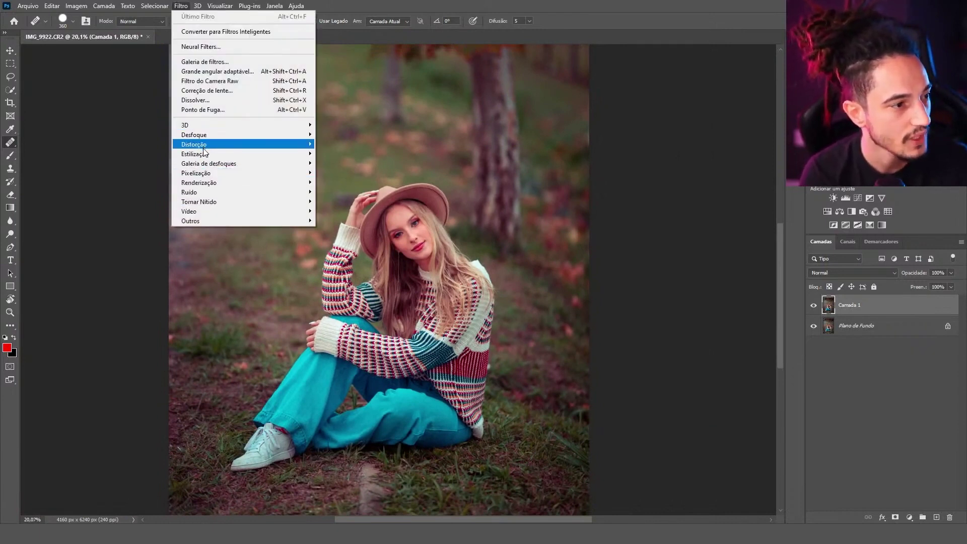
mouse_move(208, 163)
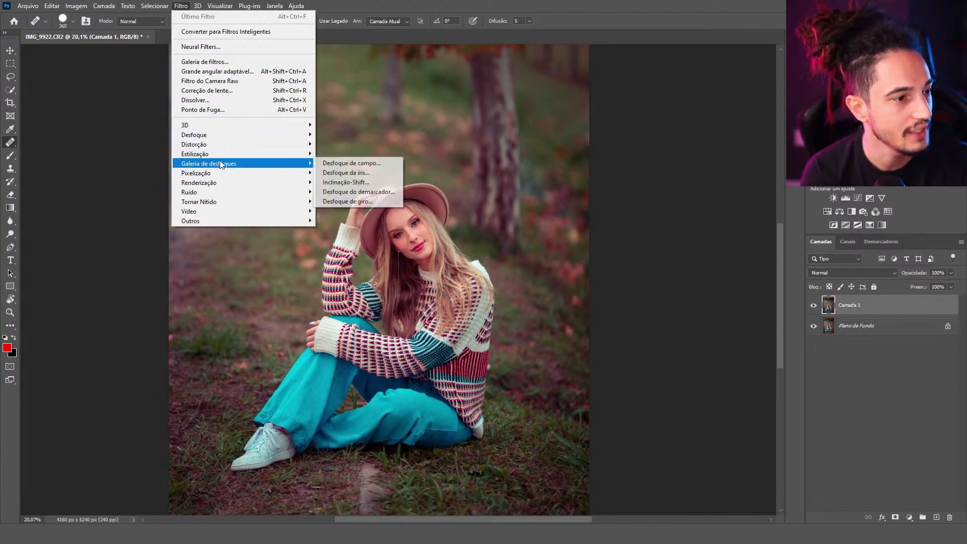
- Add a Desfoque da íris with a vertical oval sharp zone centred on the woman
click(372, 174)
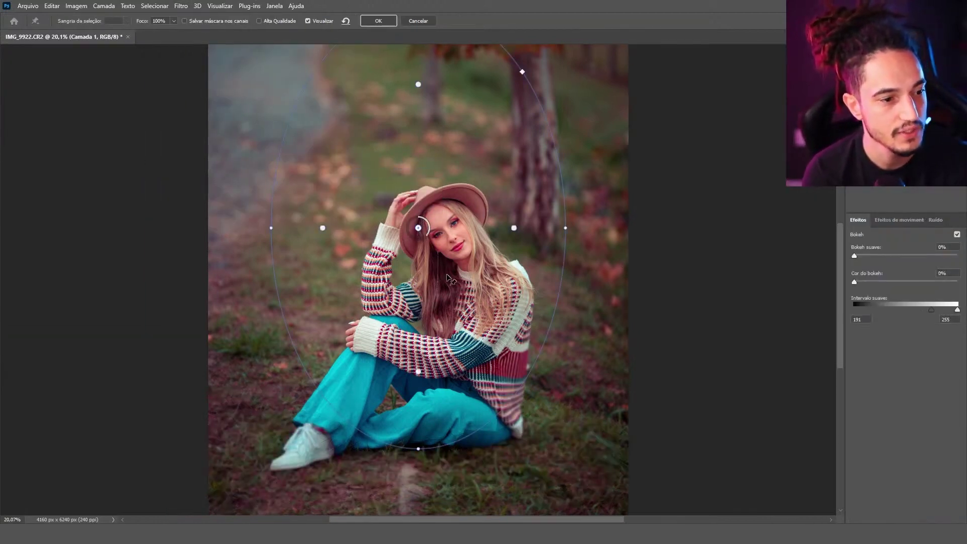
drag(418, 228, 448, 275)
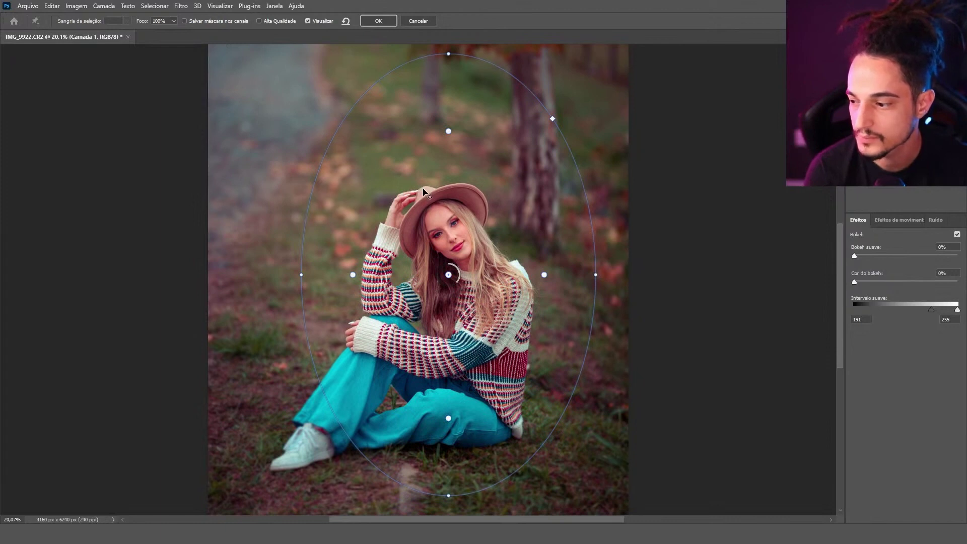
drag(301, 274, 243, 284)
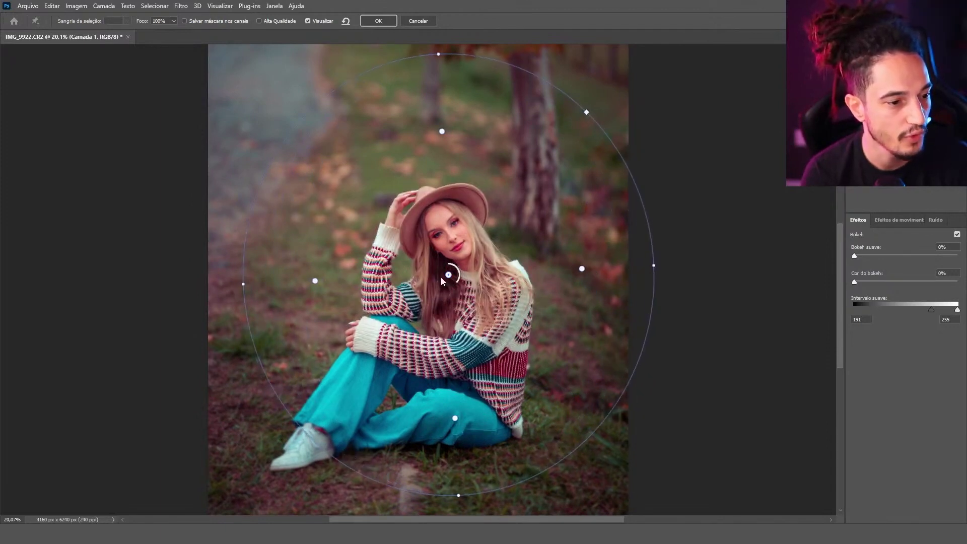
drag(448, 276, 441, 265)
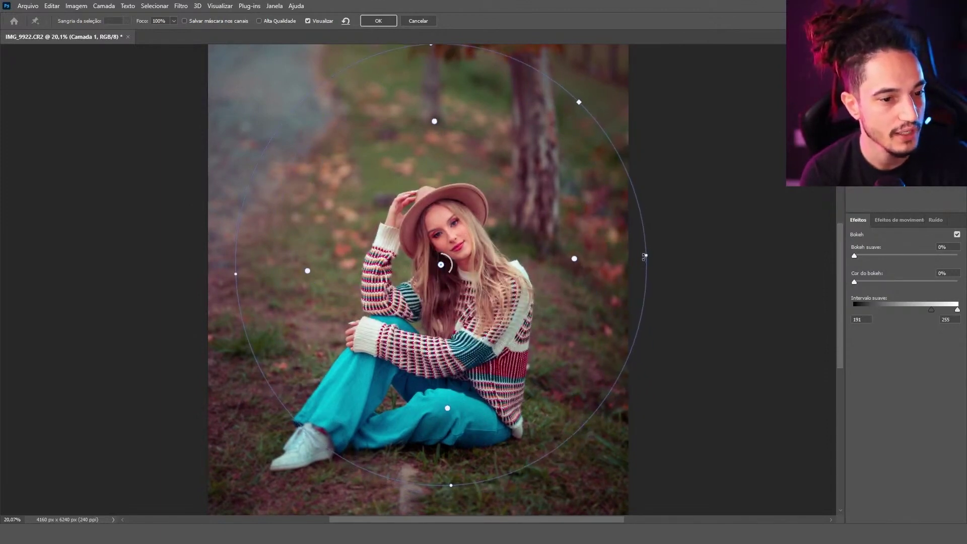
drag(644, 256, 619, 259)
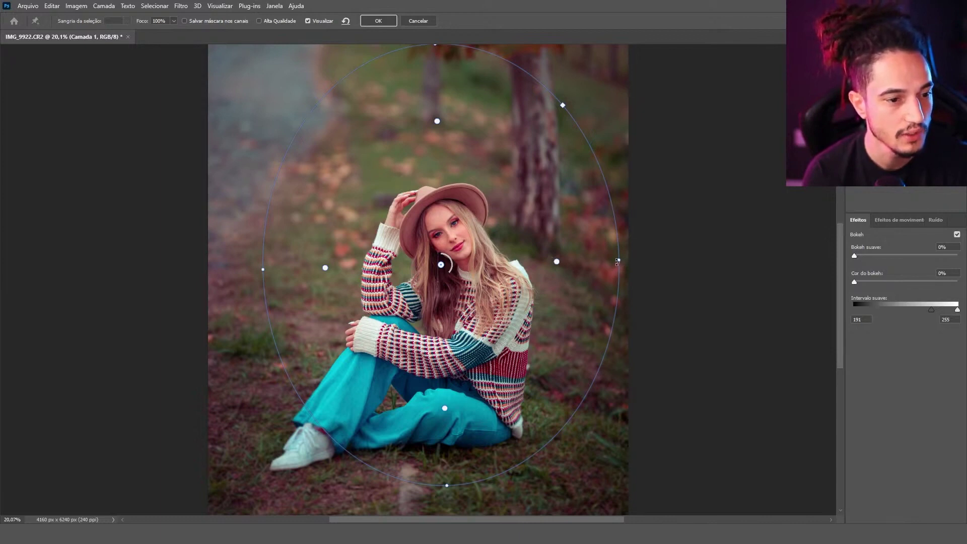
drag(556, 262, 504, 269)
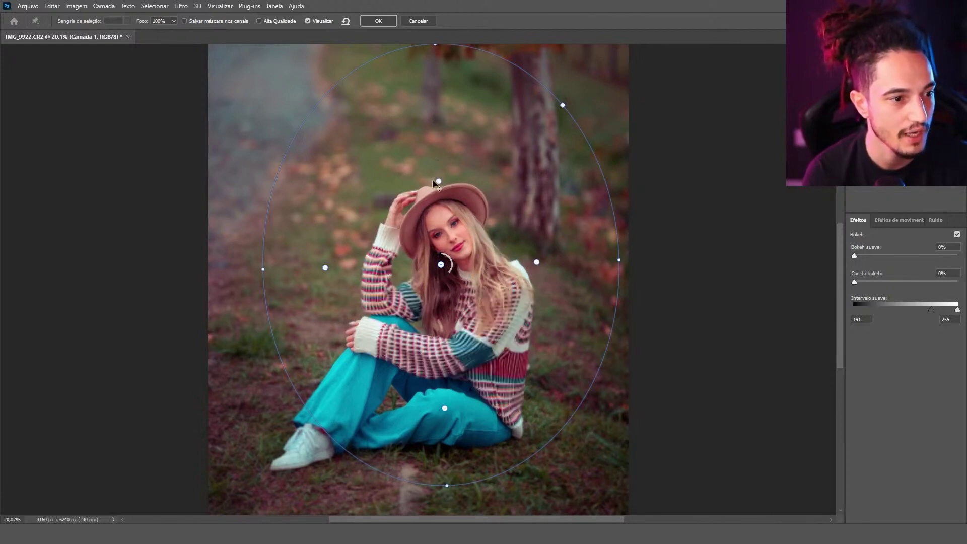
- Position the top edge of the iris blur oval just above the woman's hat
scroll(433, 183, up, 3)
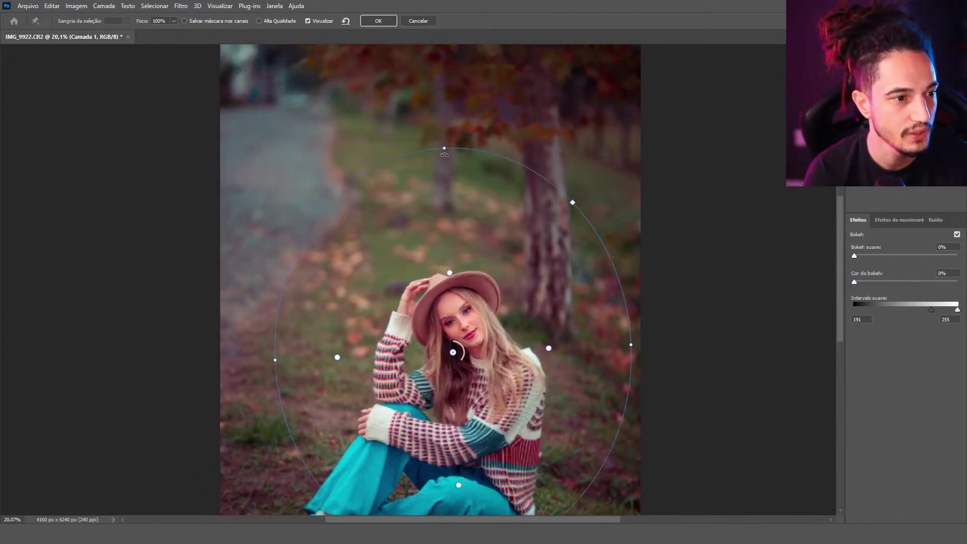
drag(444, 155, 451, 284)
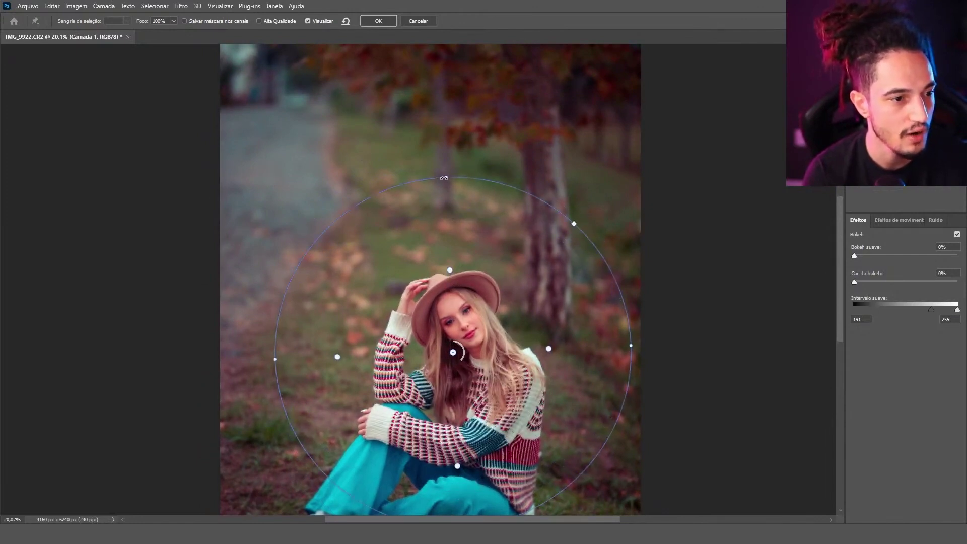
drag(446, 177, 447, 214)
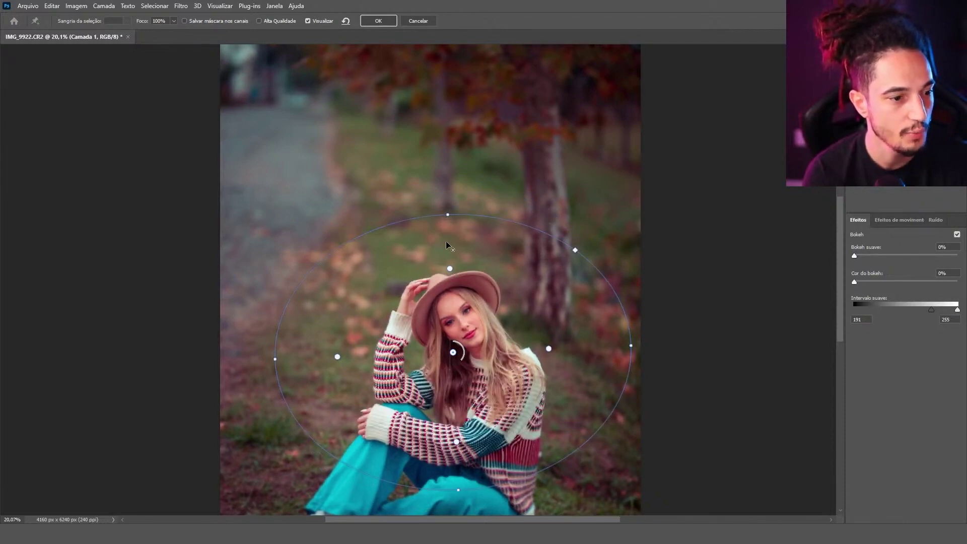
drag(446, 246, 449, 283)
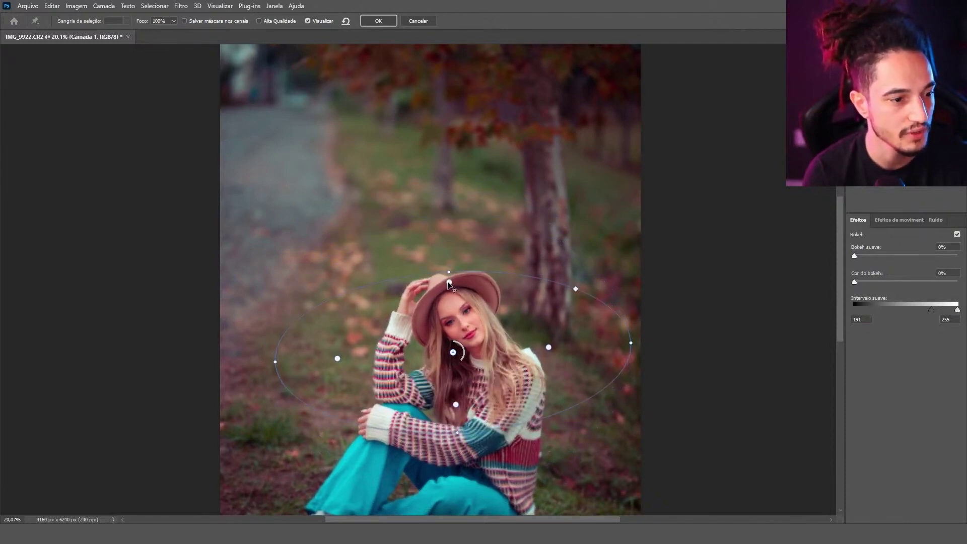
drag(449, 284, 449, 246)
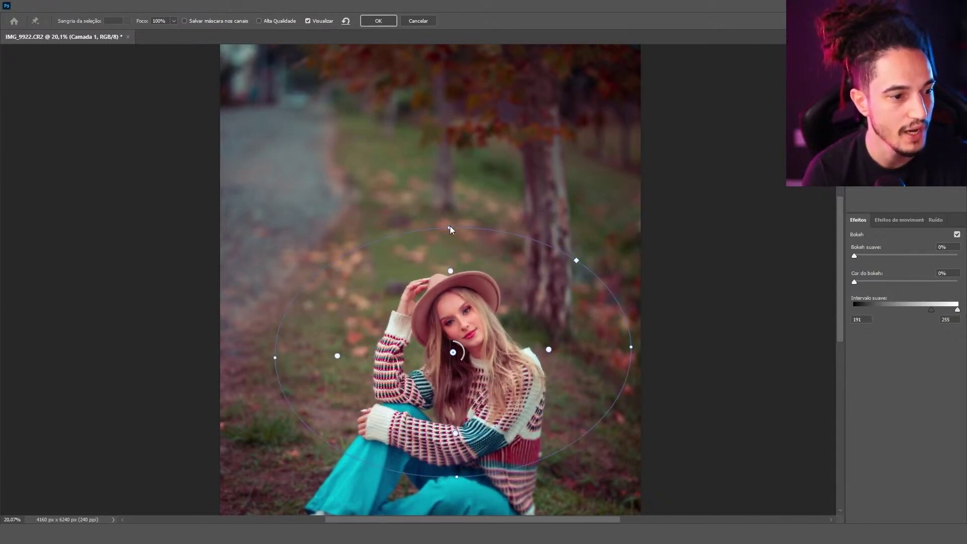
drag(449, 227, 449, 209)
drag(450, 259, 451, 265)
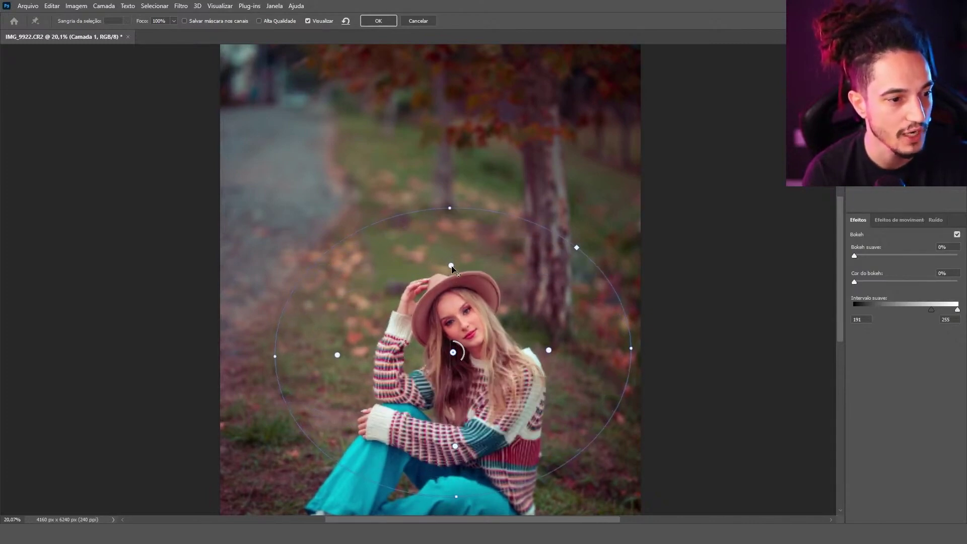
scroll(361, 225, down, 3)
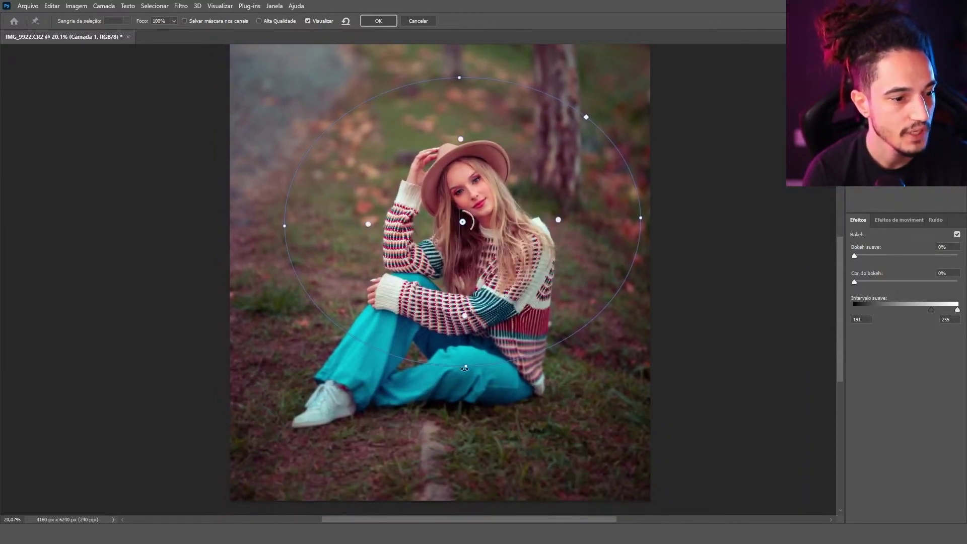
- Extend the oval down past her feet, recentre the view, and set blur strength 17
mouse_move(466, 367)
mouse_down()
mouse_move(468, 491)
mouse_move(464, 459)
mouse_up()
drag(462, 222, 467, 280)
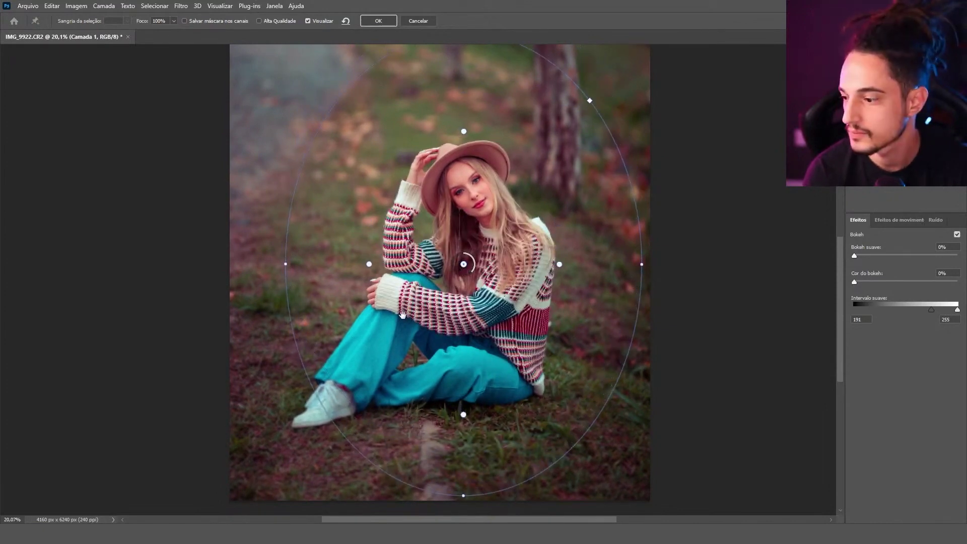
drag(433, 282, 484, 279)
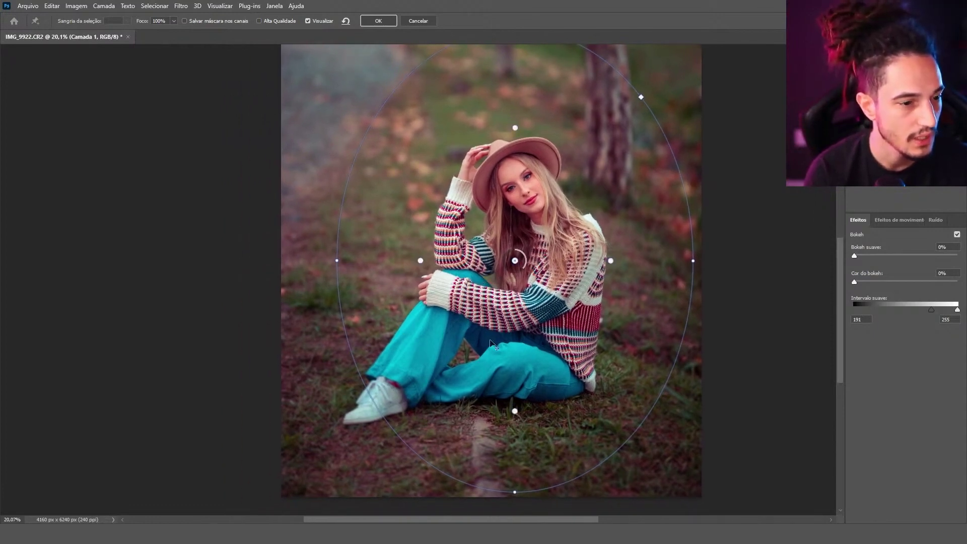
mouse_move(575, 262)
mouse_down()
mouse_move(570, 309)
mouse_move(542, 320)
mouse_up()
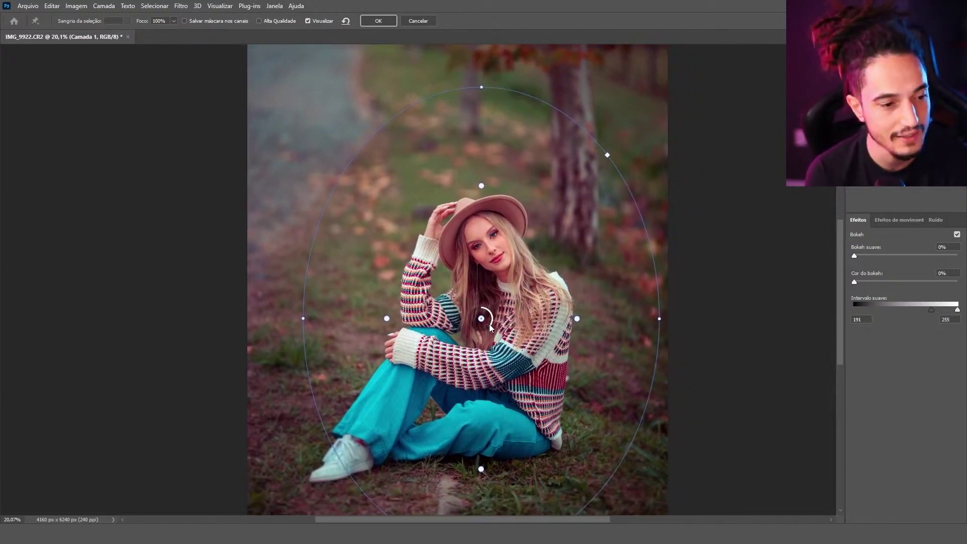
drag(490, 328, 474, 315)
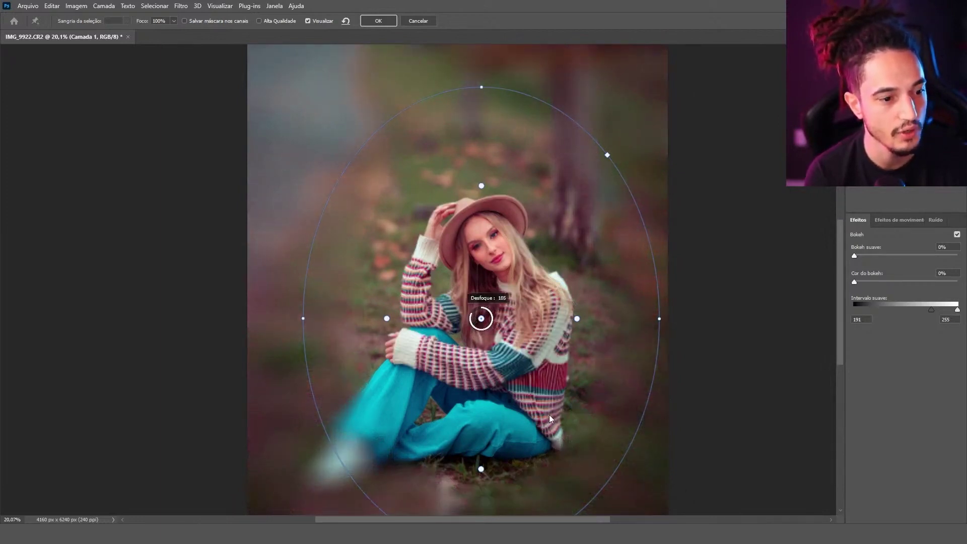
- Try blur strengths of about 185 then 91, and pull the sharp area's edges inward
drag(549, 418, 548, 418)
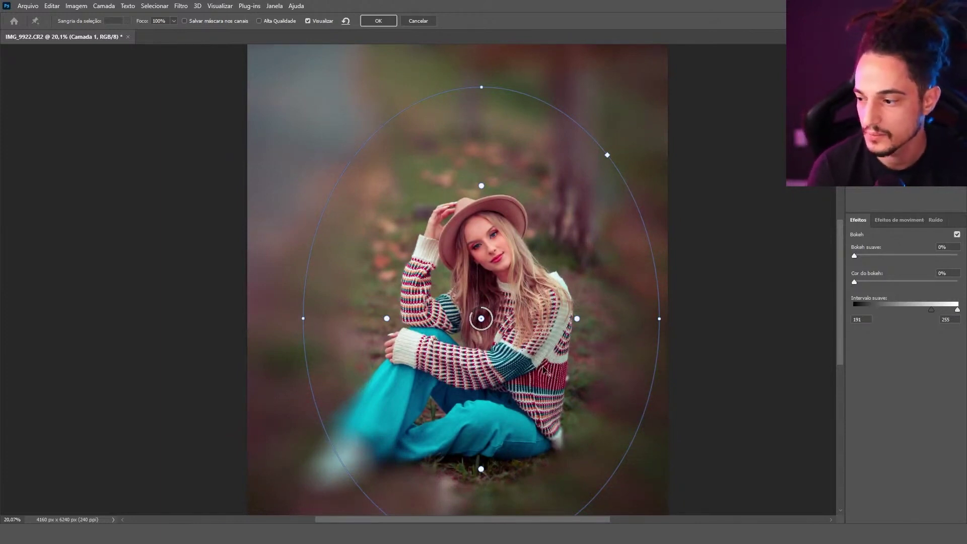
scroll(504, 346, down, 2)
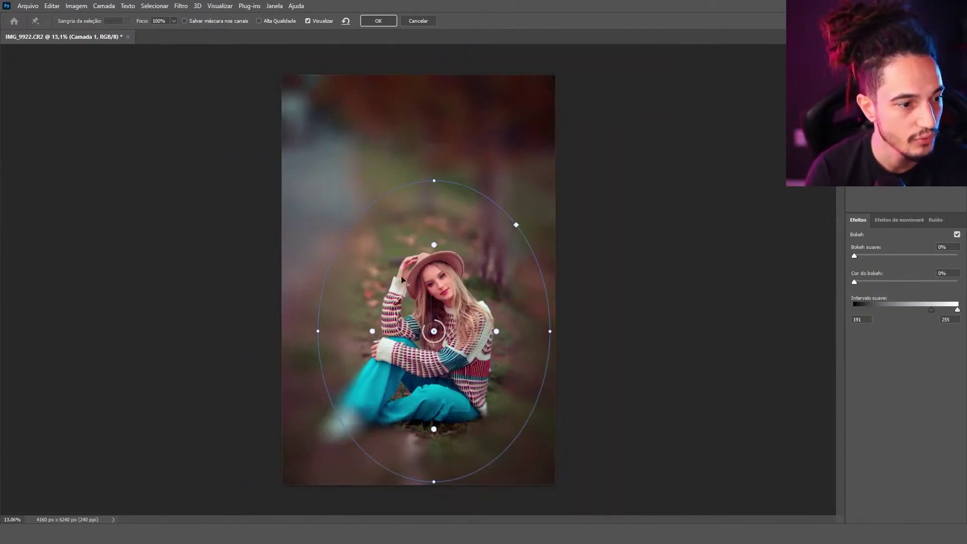
drag(424, 333, 423, 337)
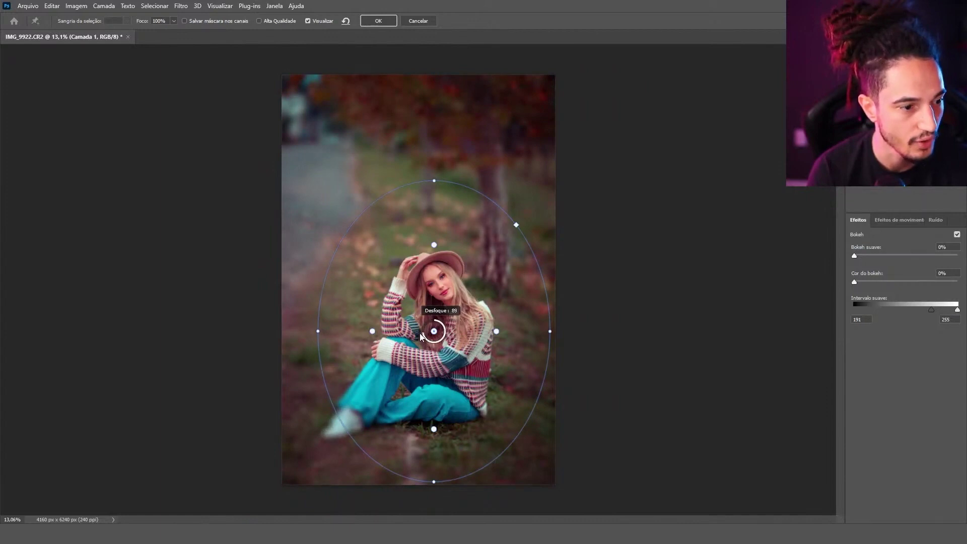
drag(372, 331, 441, 328)
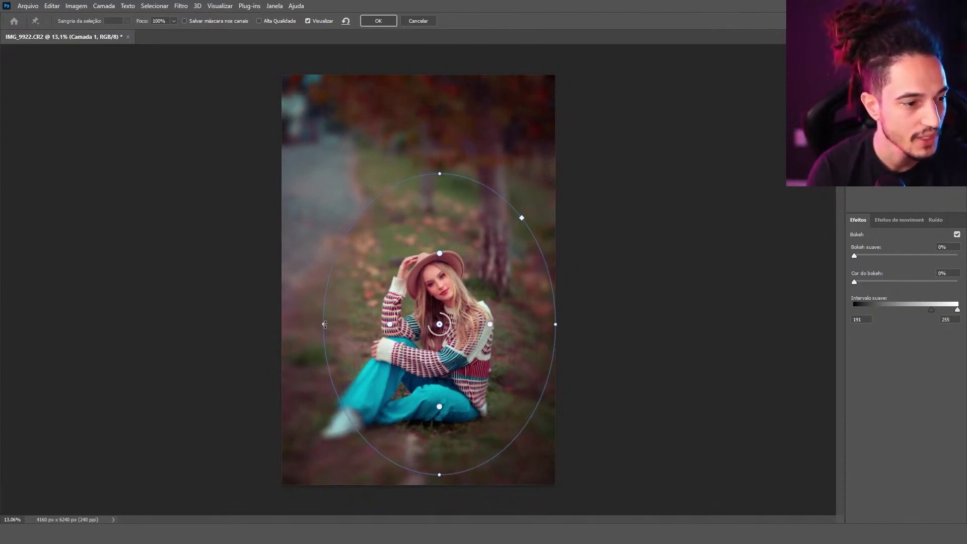
- Narrow the oval from both sides, greatly reduce the blur strength, and apply it
drag(324, 324, 347, 325)
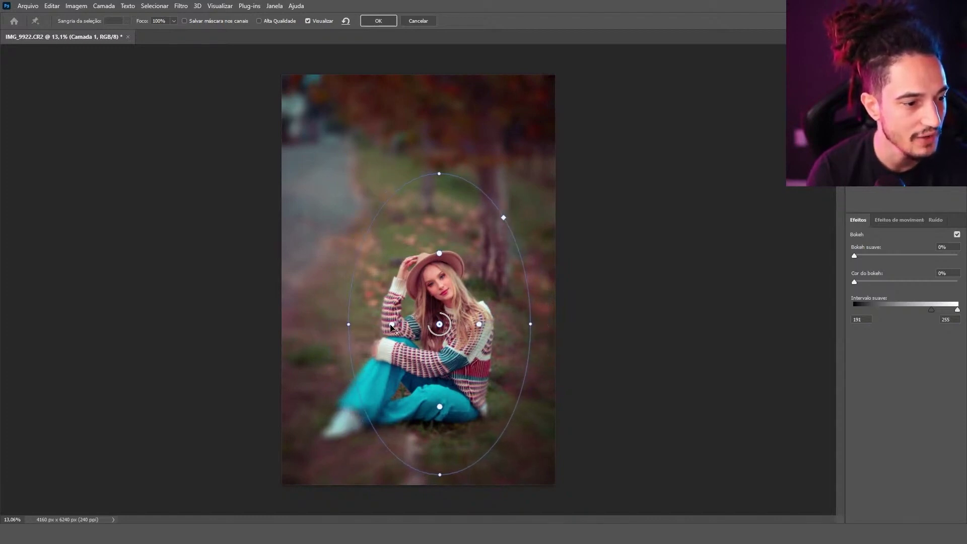
drag(479, 328, 484, 326)
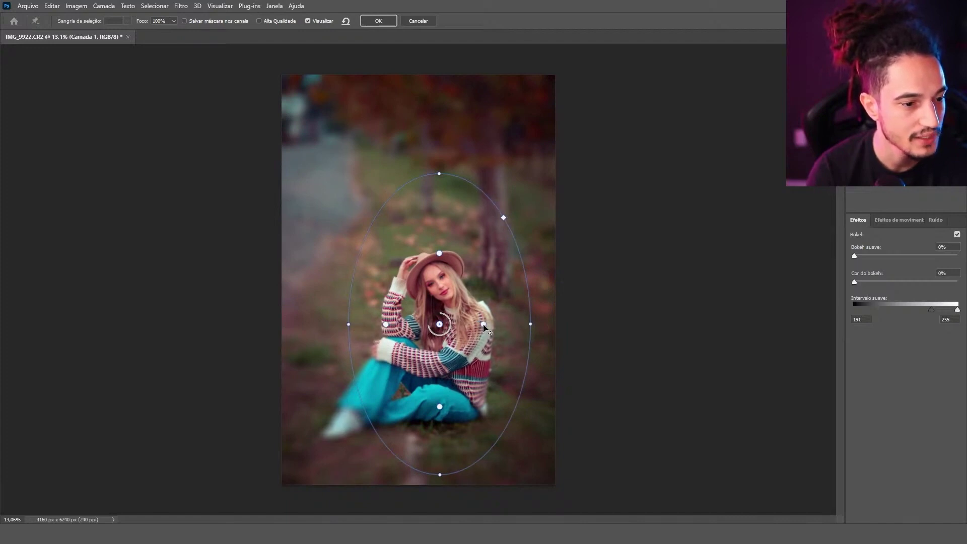
drag(439, 253, 439, 247)
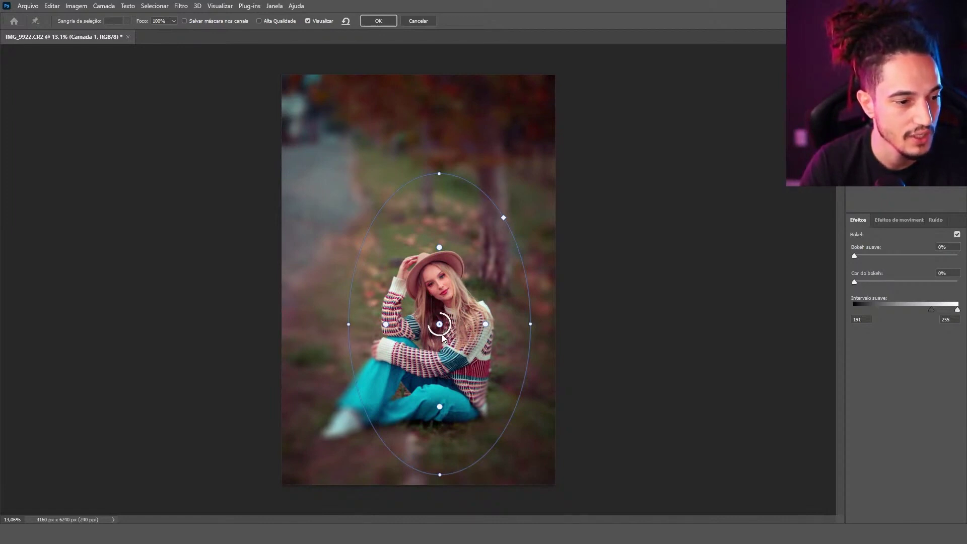
drag(443, 335, 464, 374)
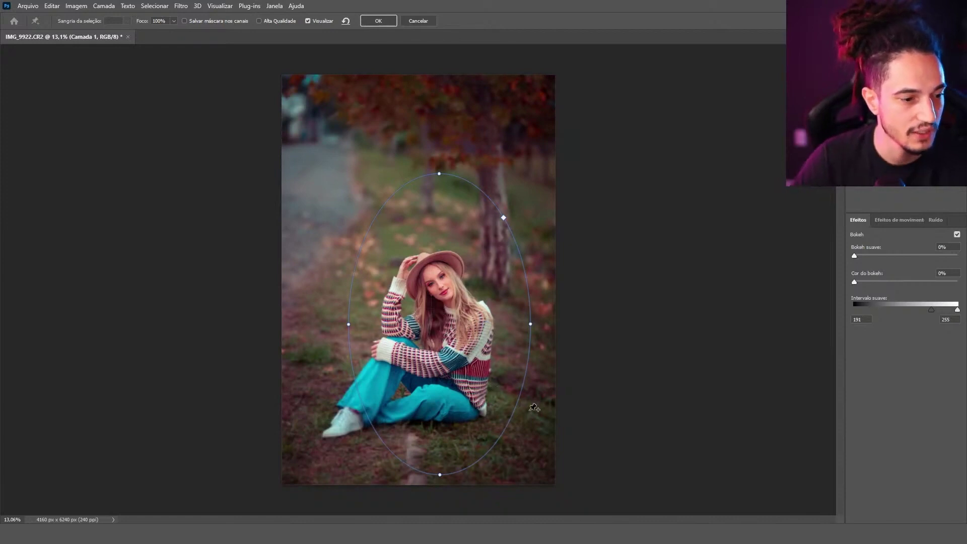
key(Return)
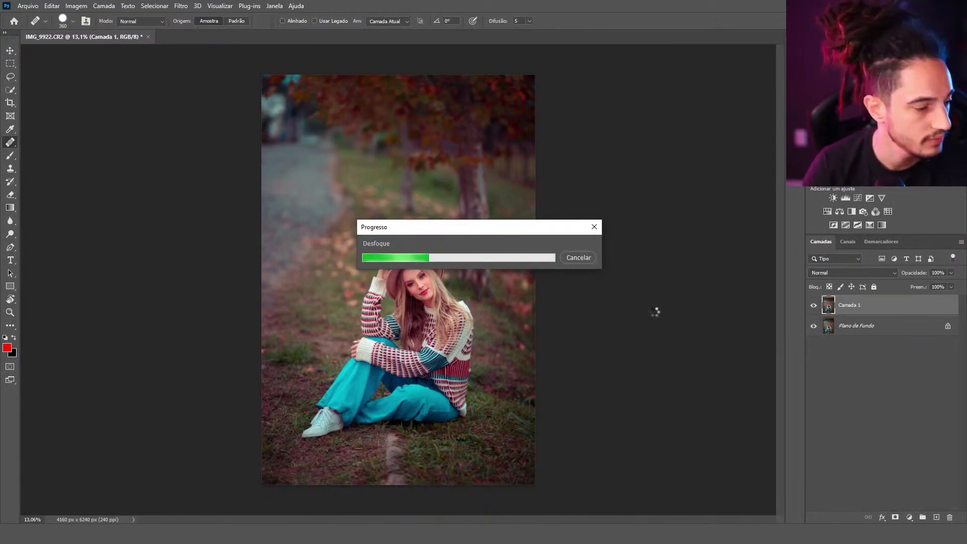
- Heal the pale streak in the grass below the woman using nearby clean grass
alt+scroll(450, 395, up, 2)
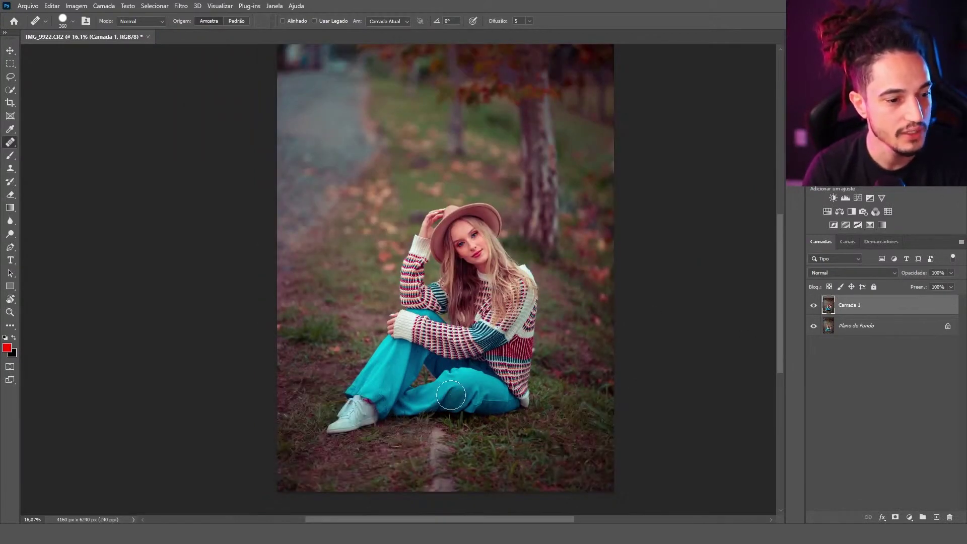
alt+scroll(401, 363, up, 1)
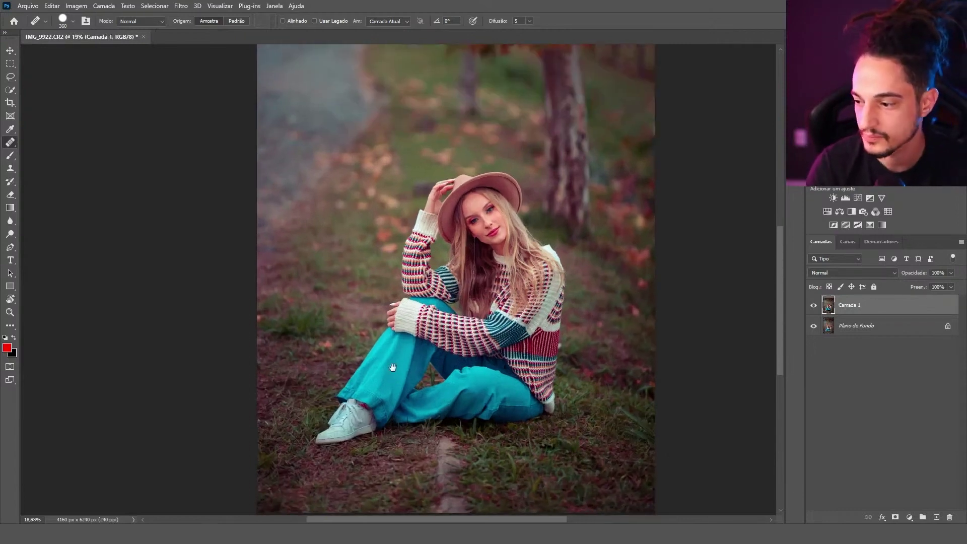
drag(400, 363, 386, 297)
alt+click(486, 378)
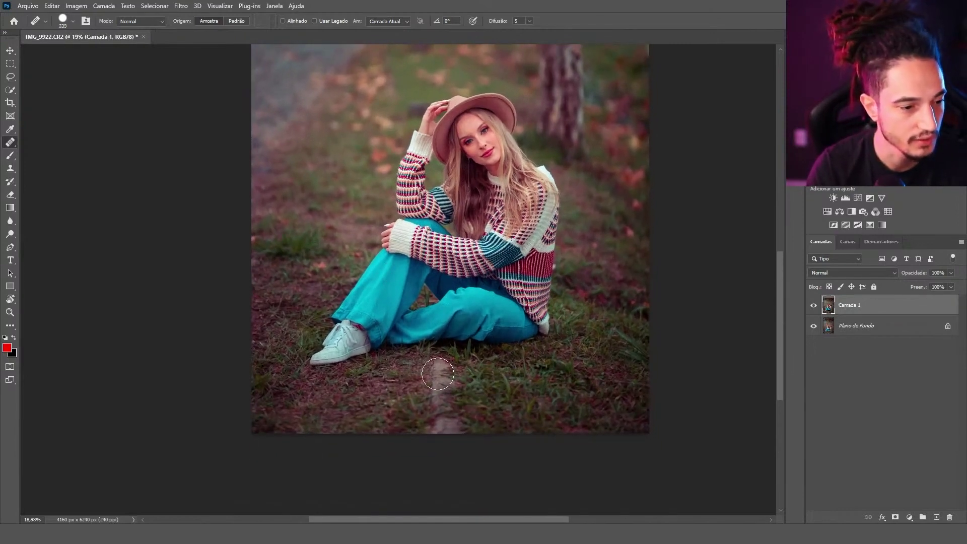
drag(438, 374, 447, 422)
- Switch to the Dodge tool at midtones, 10% exposure, and zoom out over the photo
key(o)
alt+scroll(429, 354, down, 4)
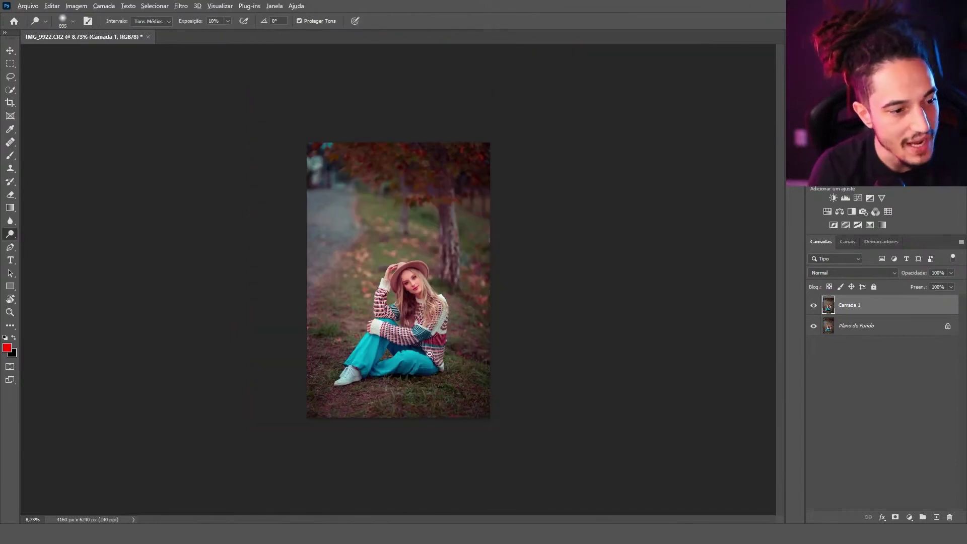
alt+scroll(429, 354, up, 4)
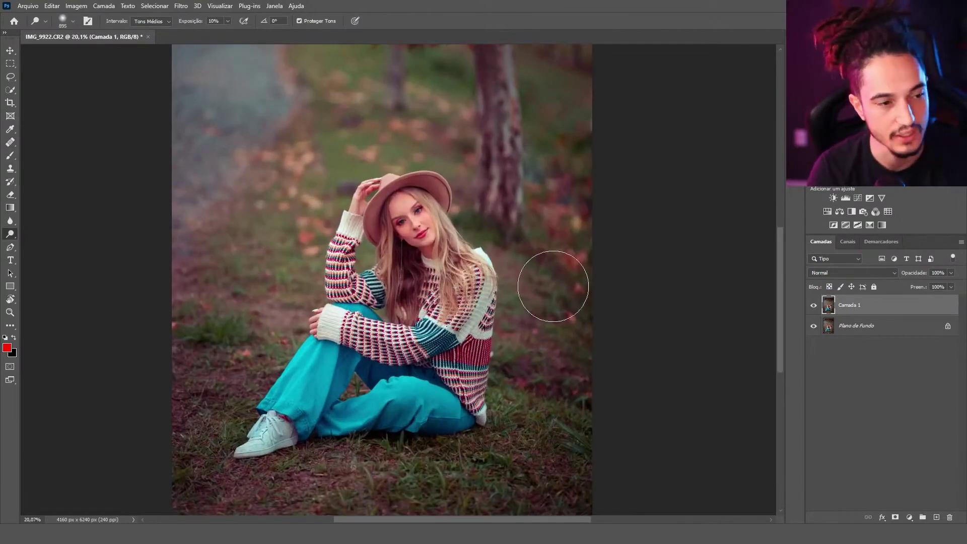
alt+scroll(549, 302, down, 1)
alt+scroll(554, 307, down, 2)
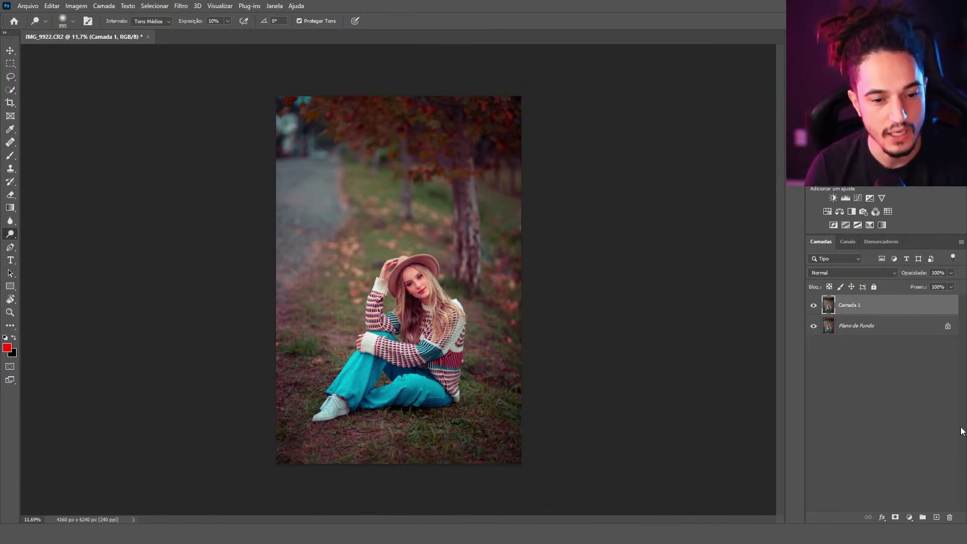
- Duplicate Camada 1, naming the original Retoque and the copy DESFOQUE
key(ctrl+j)
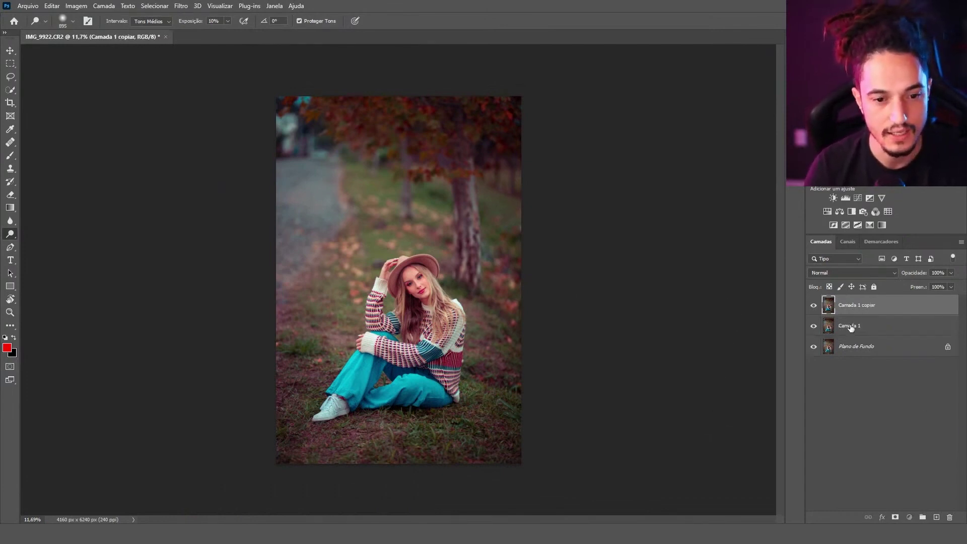
double_click(850, 326)
text(Retoque)
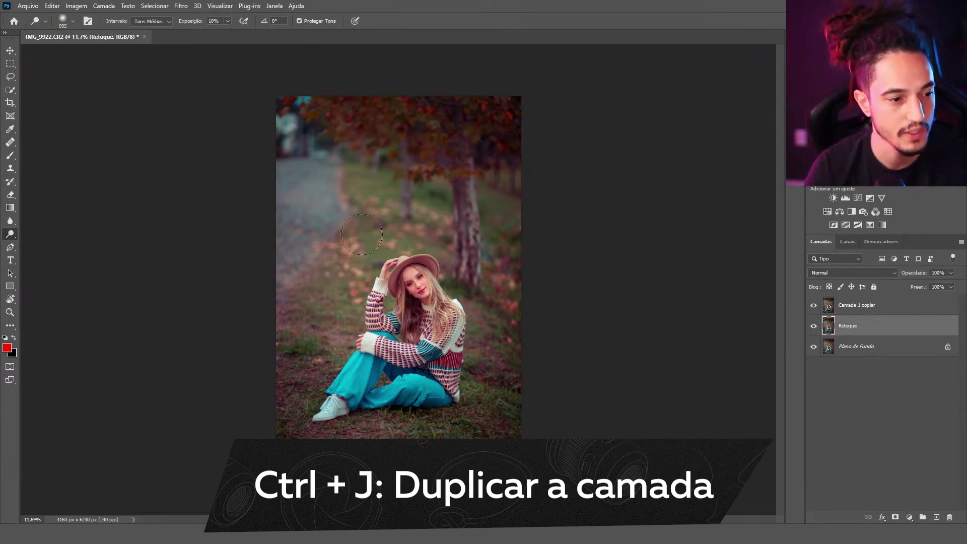
double_click(856, 305)
text(DESF)
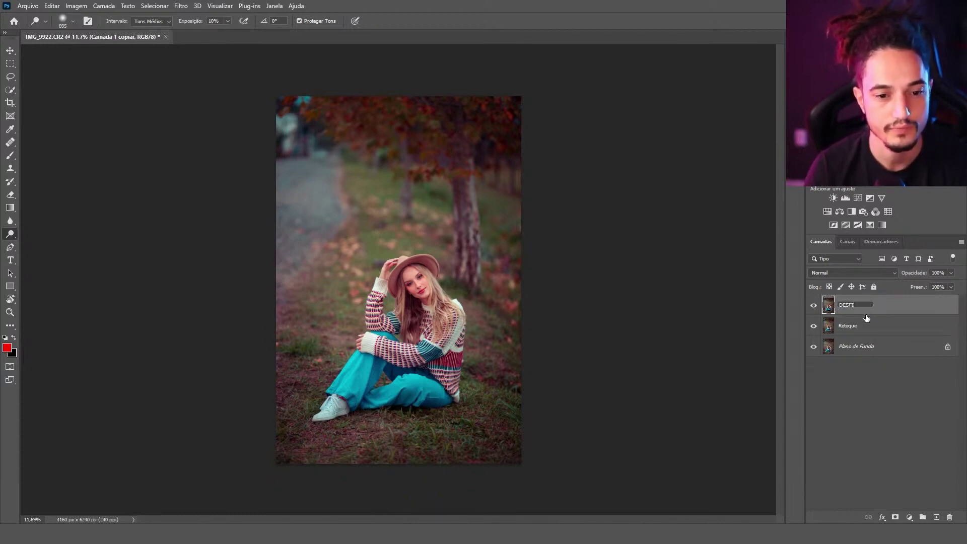
text(OQUE)
key(Return)
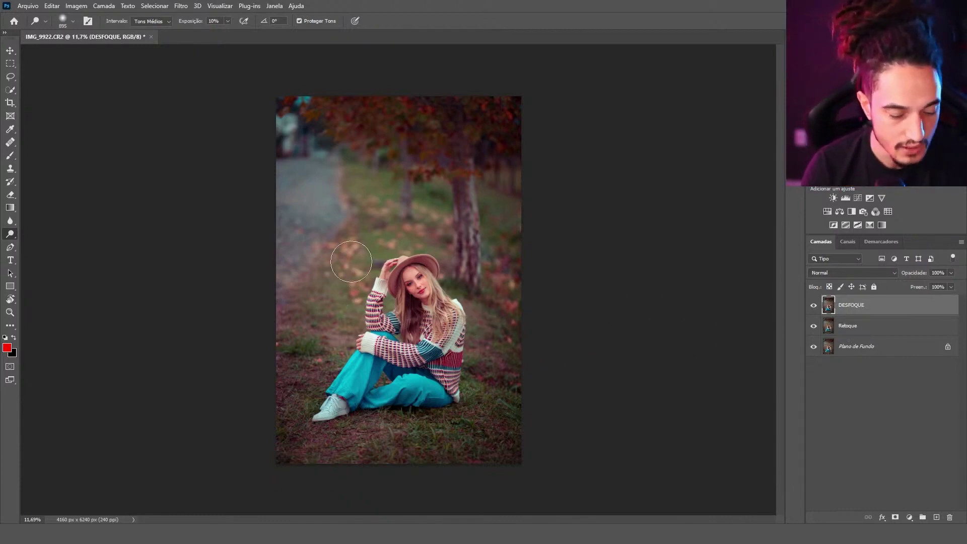
- Add a tilt-shift blur of 108 to DESFOQUE with its focus pin on the woman's legs
click(156, 6)
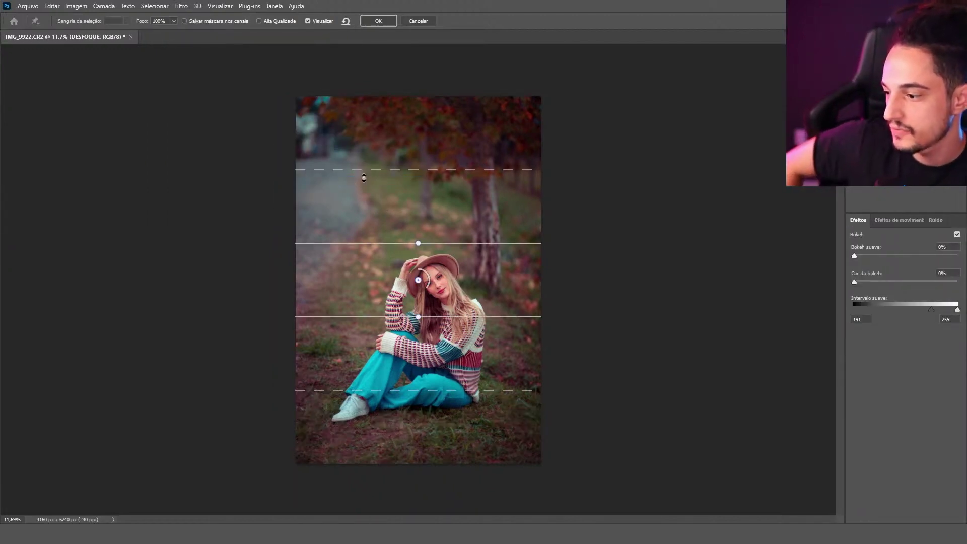
drag(418, 280, 436, 397)
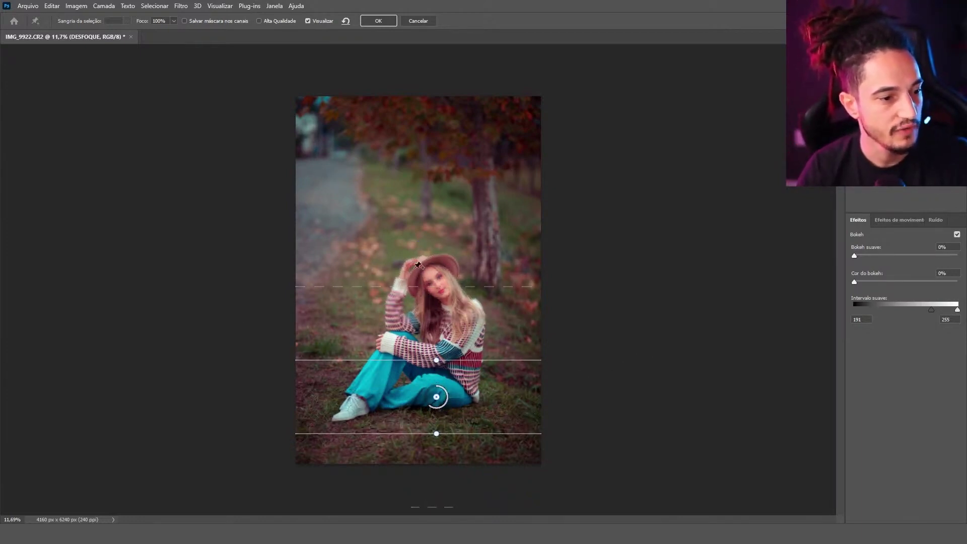
drag(431, 409, 424, 400)
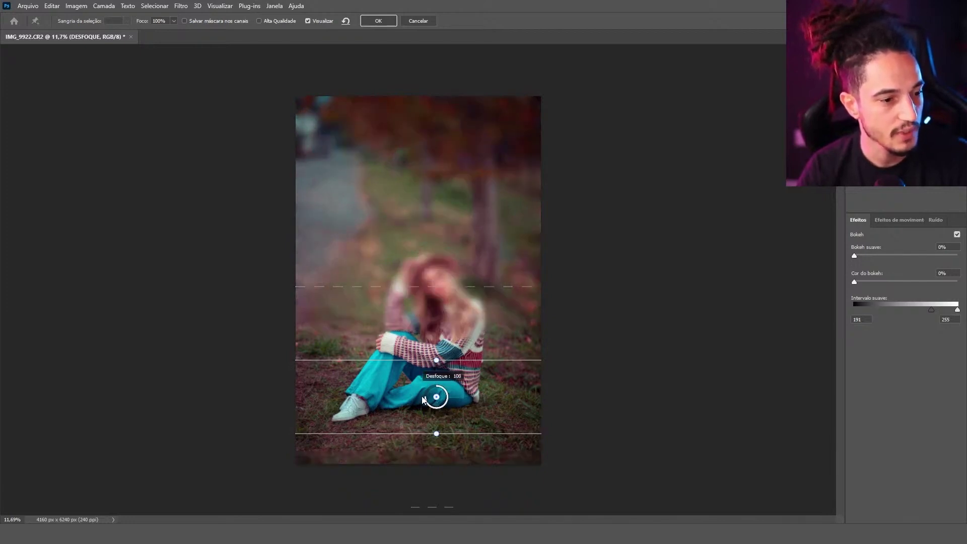
key(Escape)
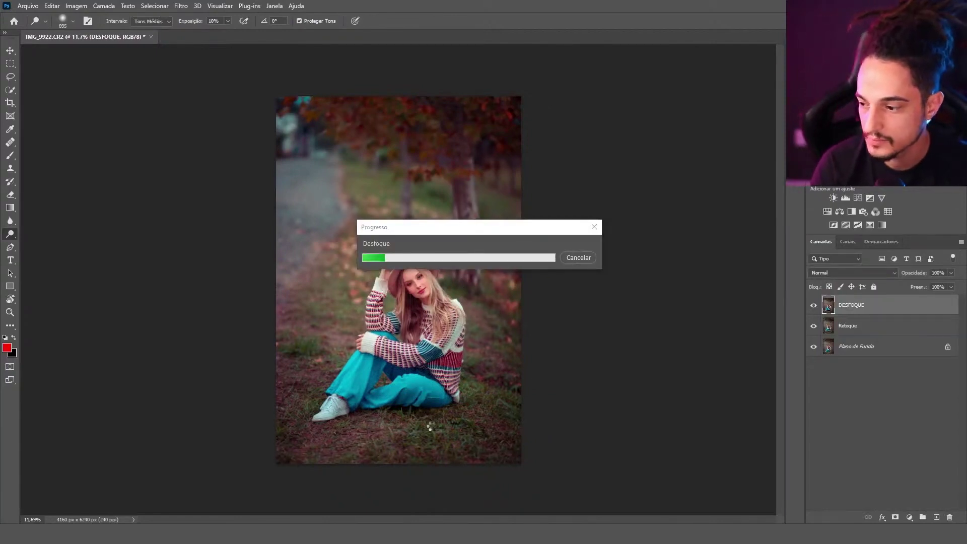
- Undo the tilt-shift blur and show the Selecionar menu commands
scroll(379, 294, up, 5)
scroll(428, 389, down, 4)
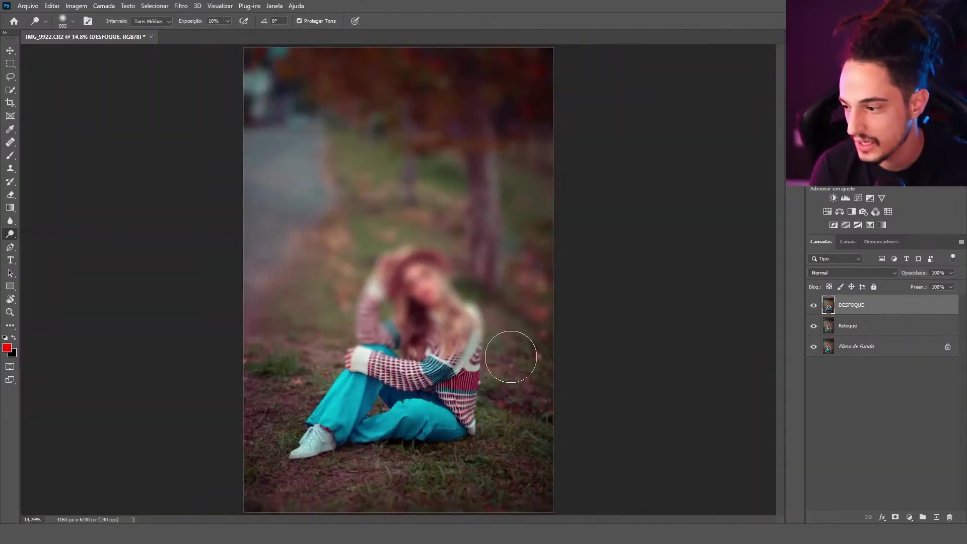
key(ctrl+z)
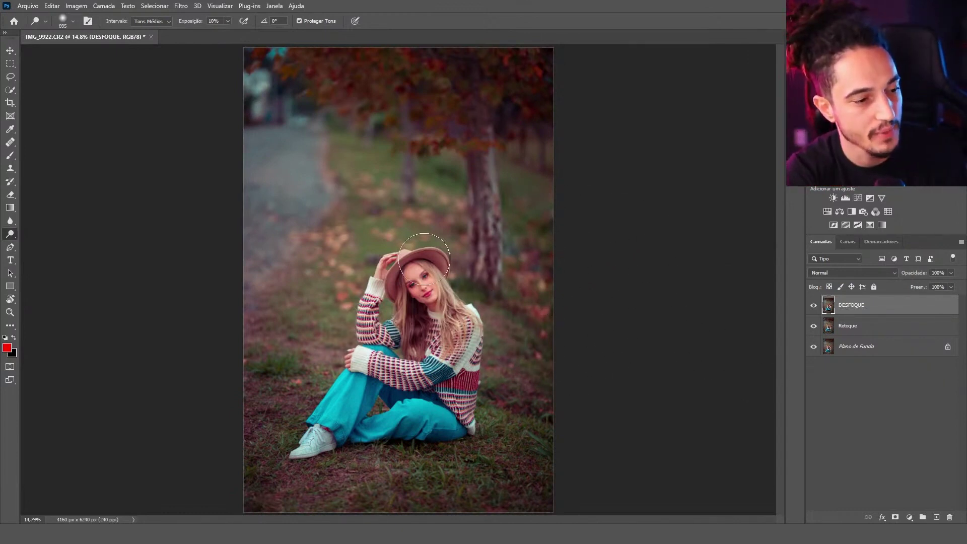
click(155, 6)
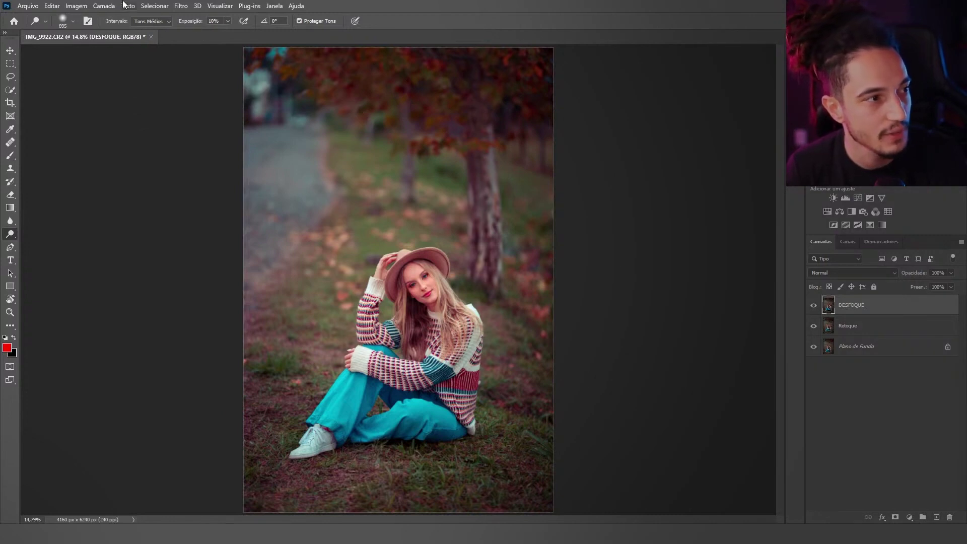
click(154, 6)
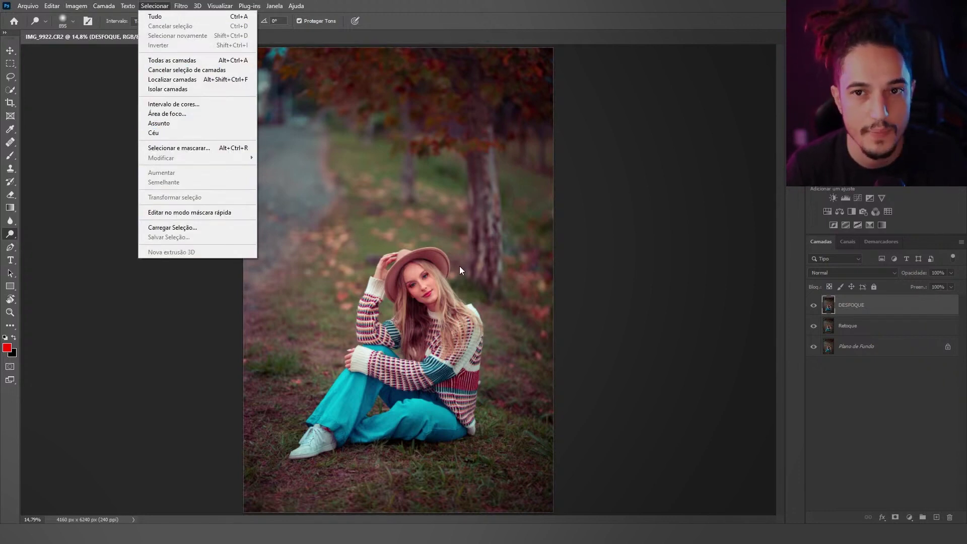
- Select the woman with Selecionar > Assunto and zoom in to inspect the selection edges
click(165, 124)
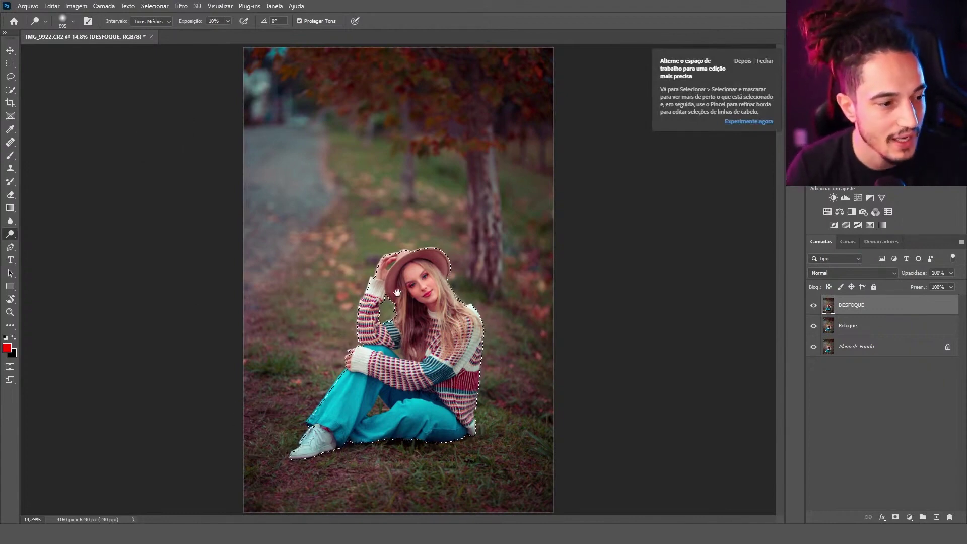
mouse_move(394, 271)
mouse_down()
mouse_move(445, 297)
mouse_move(416, 328)
mouse_move(403, 151)
mouse_up()
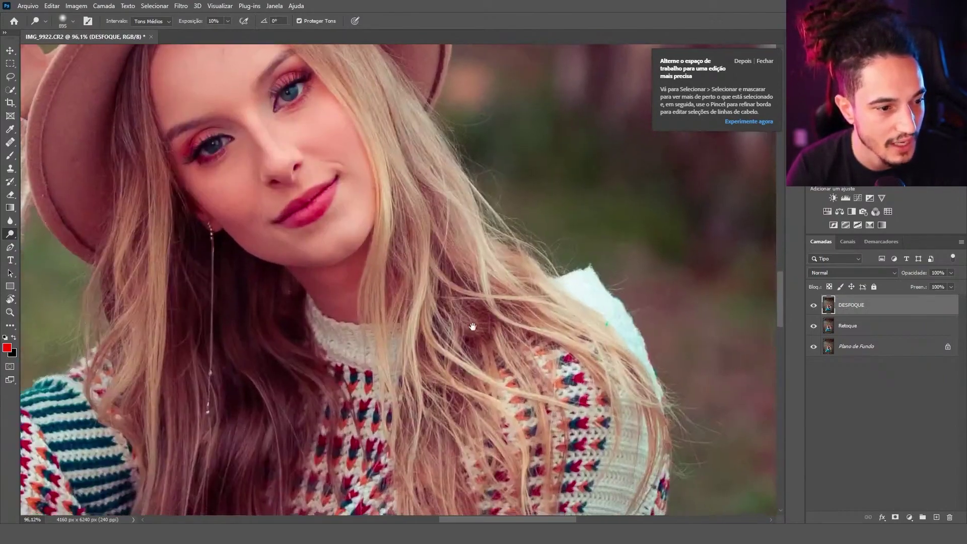
scroll(513, 327, down, 2)
scroll(513, 312, down, 2)
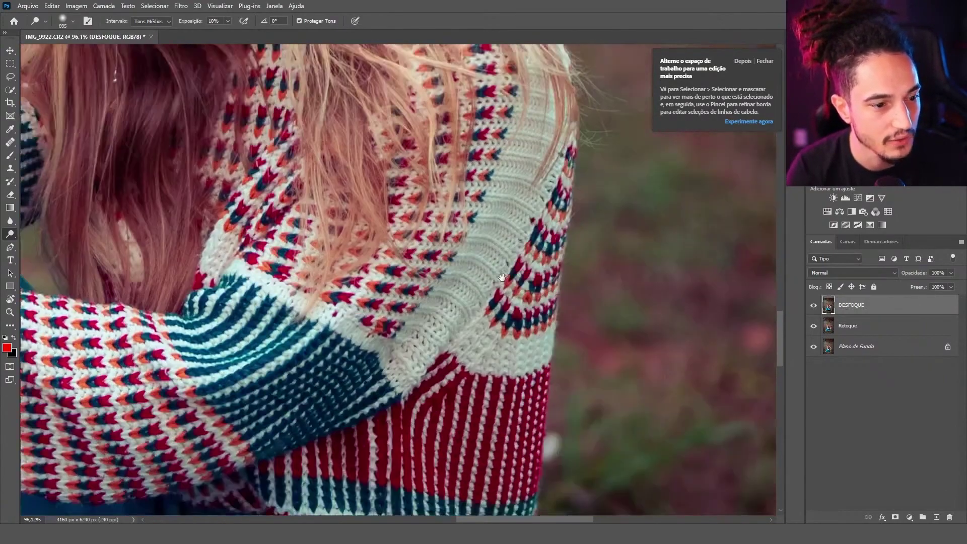
scroll(526, 296, down, 2)
scroll(526, 295, up, 2)
scroll(524, 297, up, 2)
scroll(523, 282, up, 1)
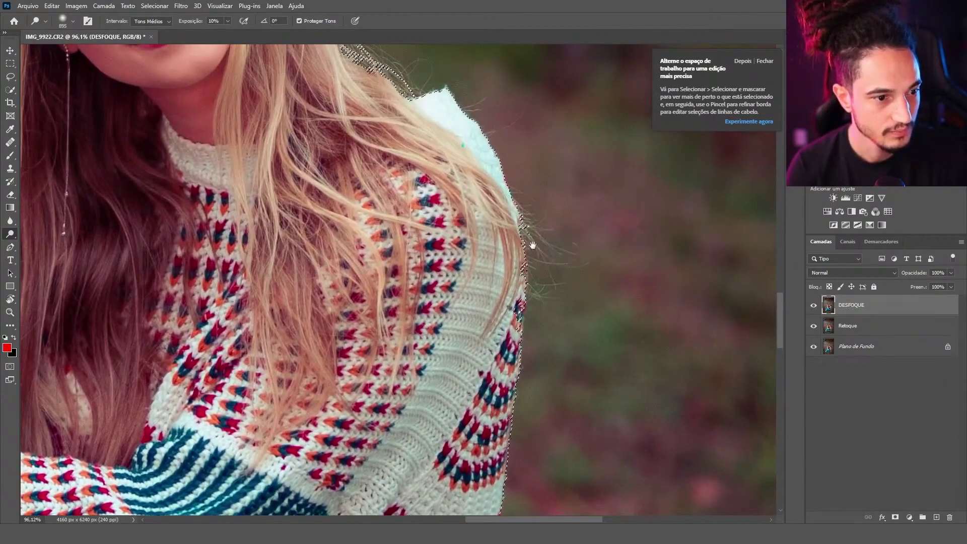
scroll(509, 302, up, 2)
scroll(504, 306, down, 2)
scroll(516, 257, down, 2)
scroll(512, 337, down, 2)
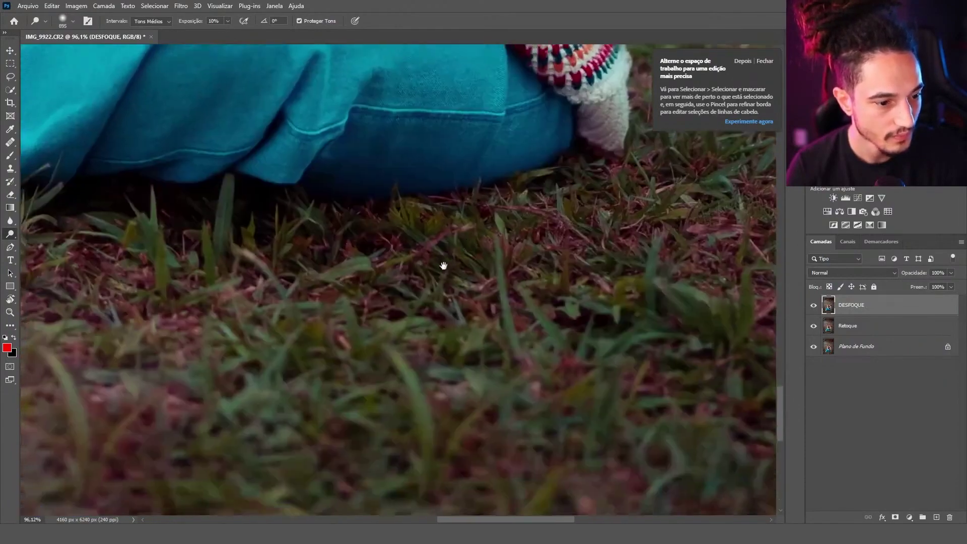
scroll(443, 263, down, 2)
scroll(403, 249, left, 3)
scroll(433, 252, up, 3)
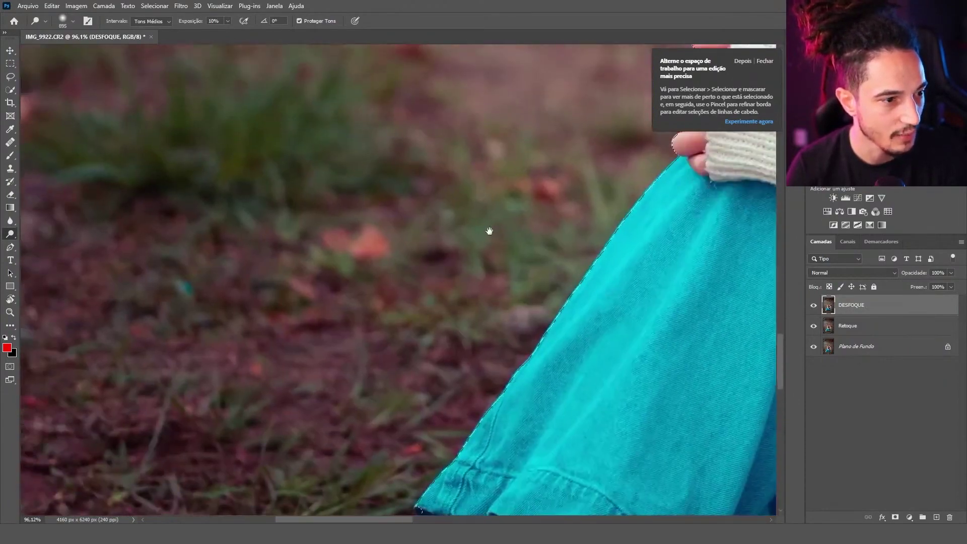
scroll(486, 247, up, 2)
scroll(478, 282, up, 5)
scroll(476, 318, right, 1)
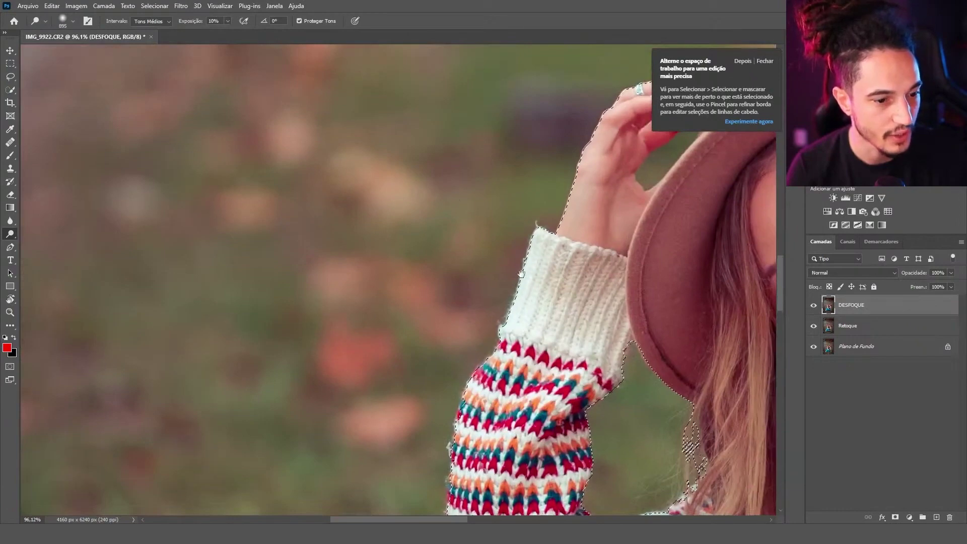
scroll(483, 302, right, 1)
scroll(474, 282, down, 2)
scroll(373, 317, down, 2)
scroll(453, 322, down, 2)
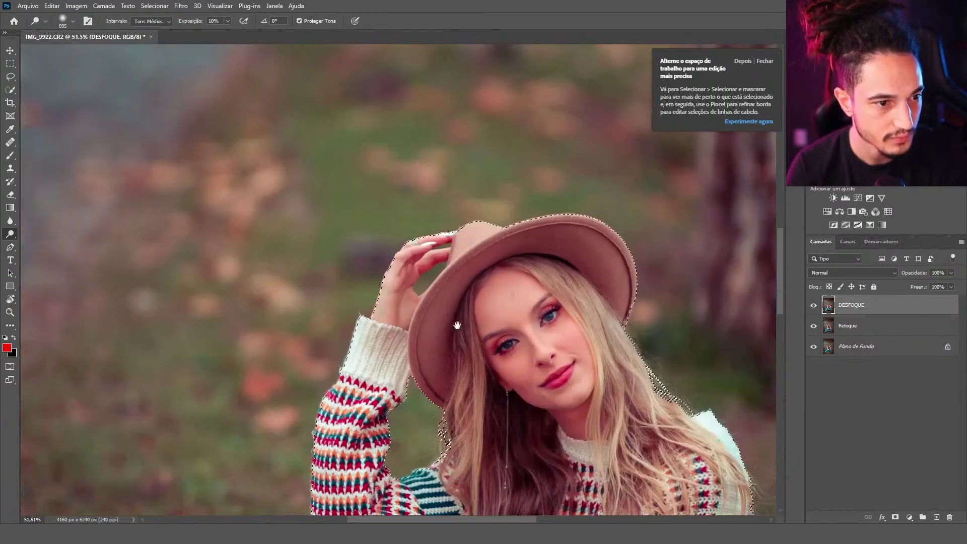
scroll(436, 257, down, 2)
scroll(436, 242, down, 2)
scroll(436, 202, down, 1)
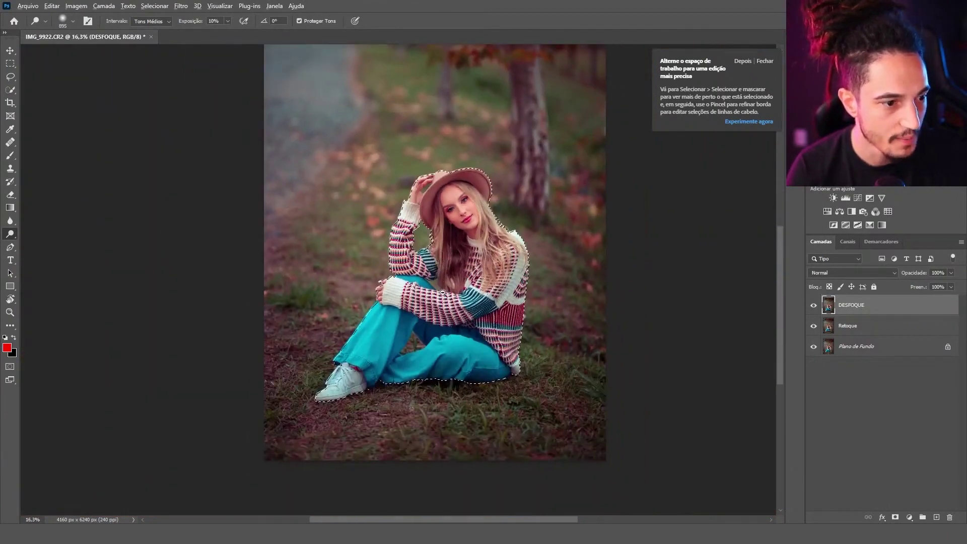
scroll(436, 164, up, 1)
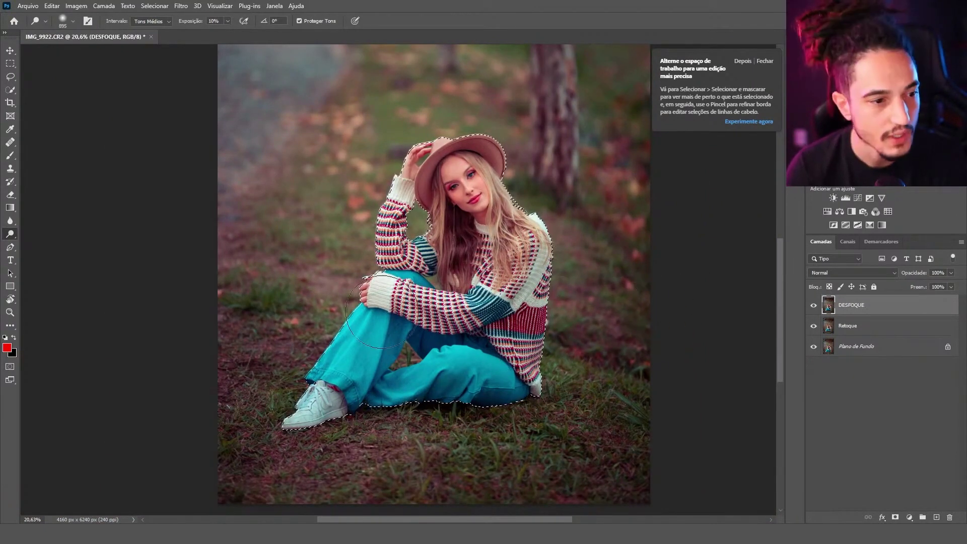
- Return to the full-photo view and dismiss the workspace tip
drag(517, 293, 518, 392)
scroll(523, 393, down, 1)
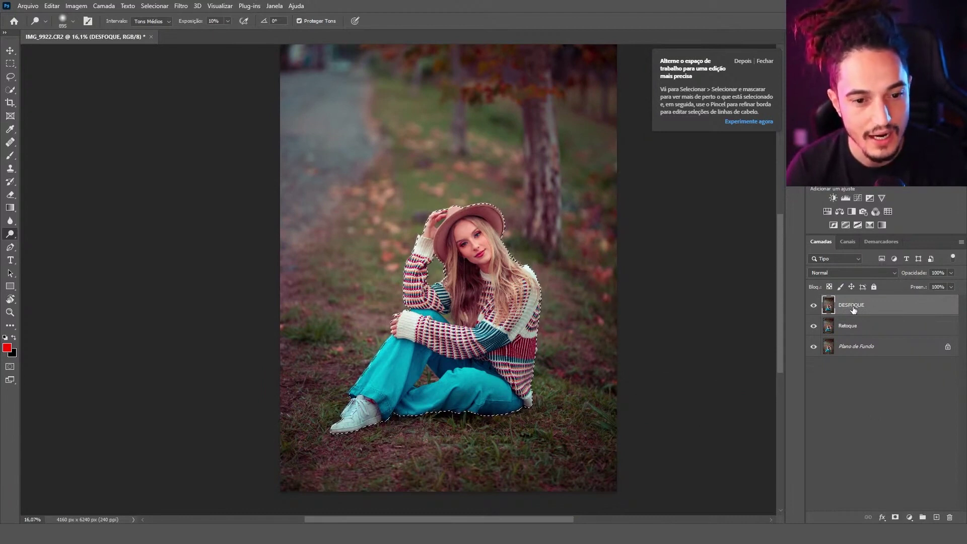
click(765, 61)
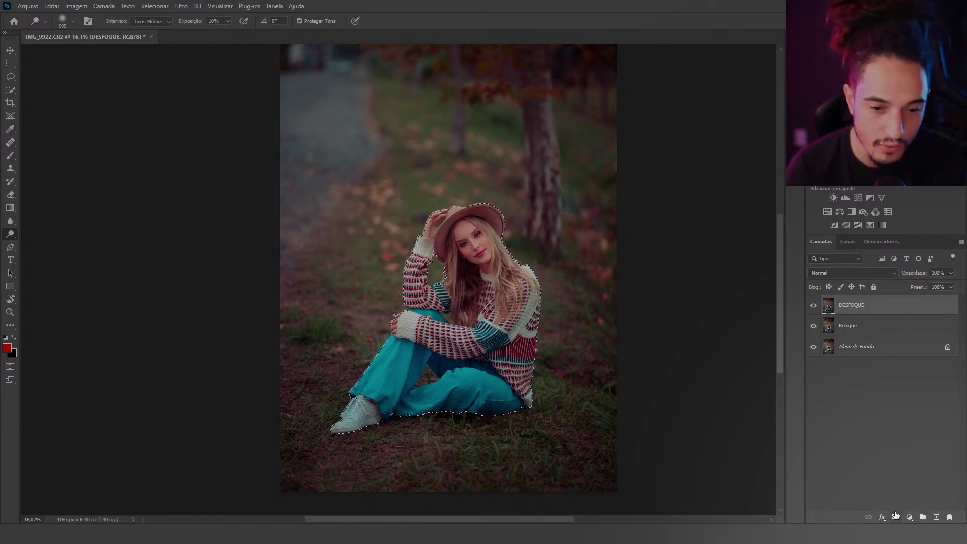
- Mask DESFOQUE with the woman's selection, preview the mask, show DESFOQUE again and select Retoque
click(894, 519)
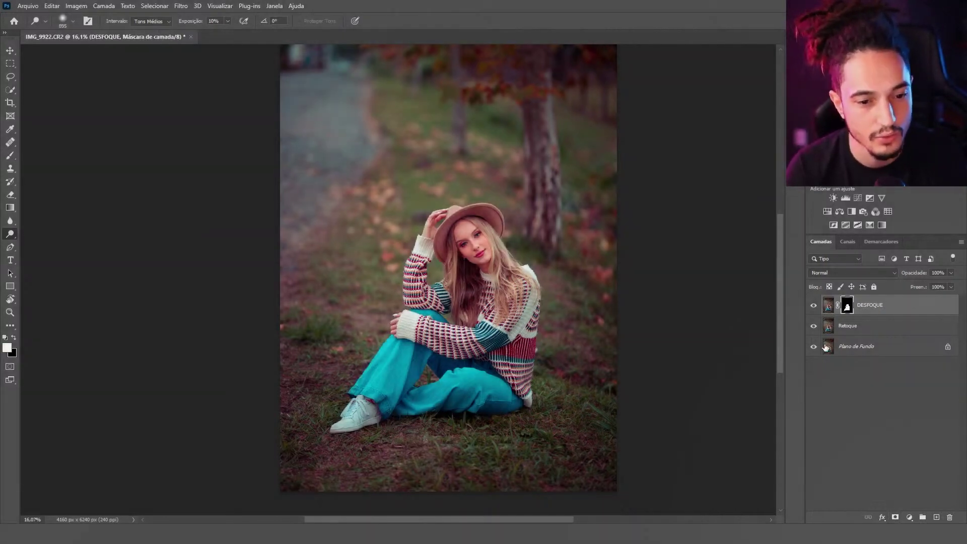
alt+click(850, 308)
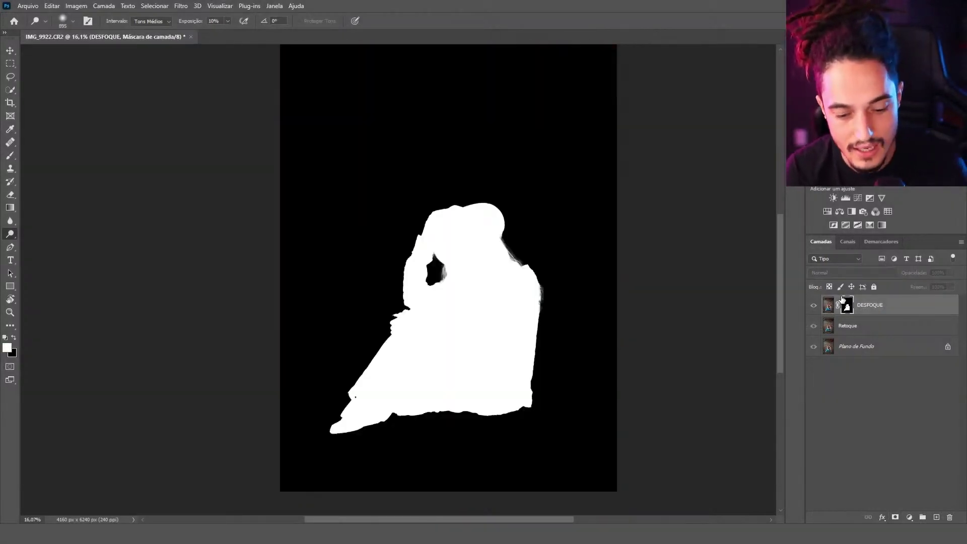
click(828, 305)
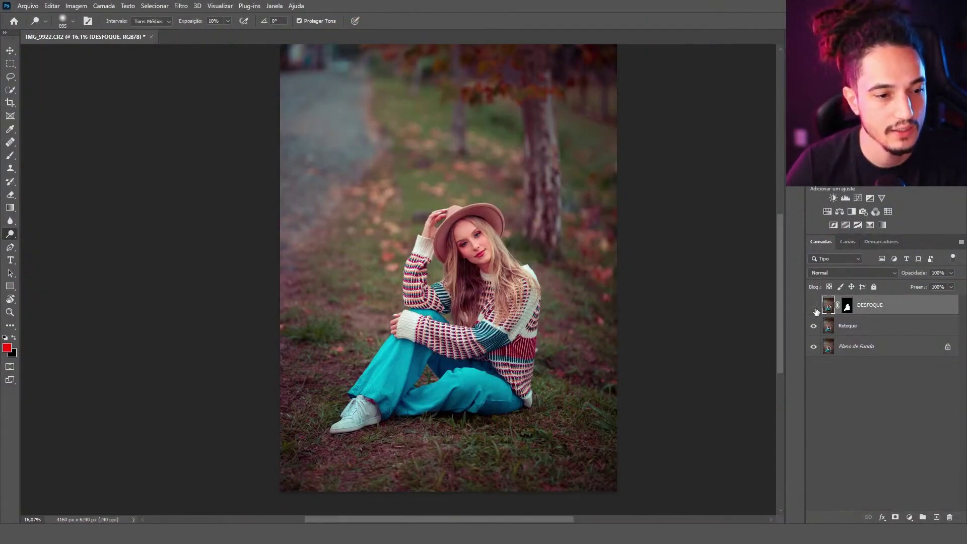
click(814, 306)
click(842, 330)
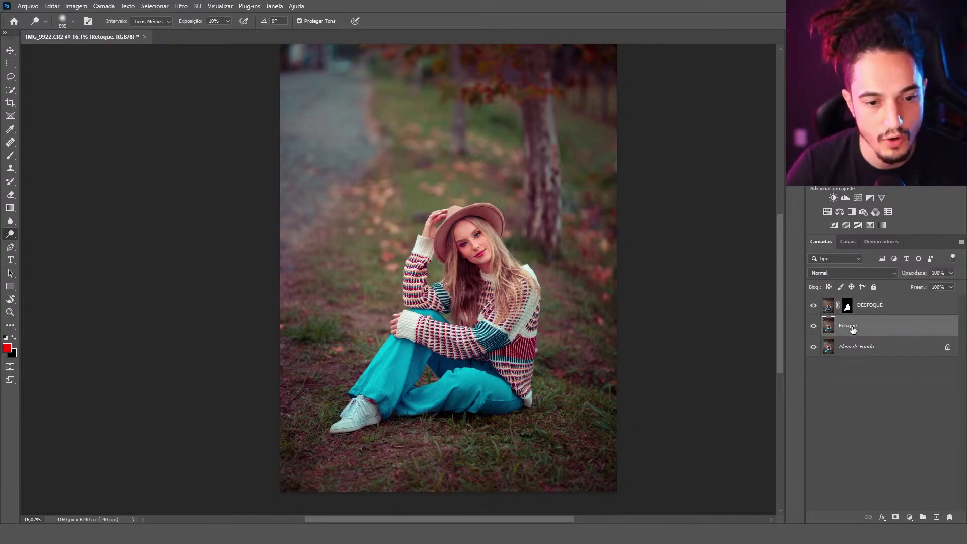
- Duplicate Retoque with Ctrl+J and rename the masked layer MODELO and the copy DESFOQUE
key(ctrl+j)
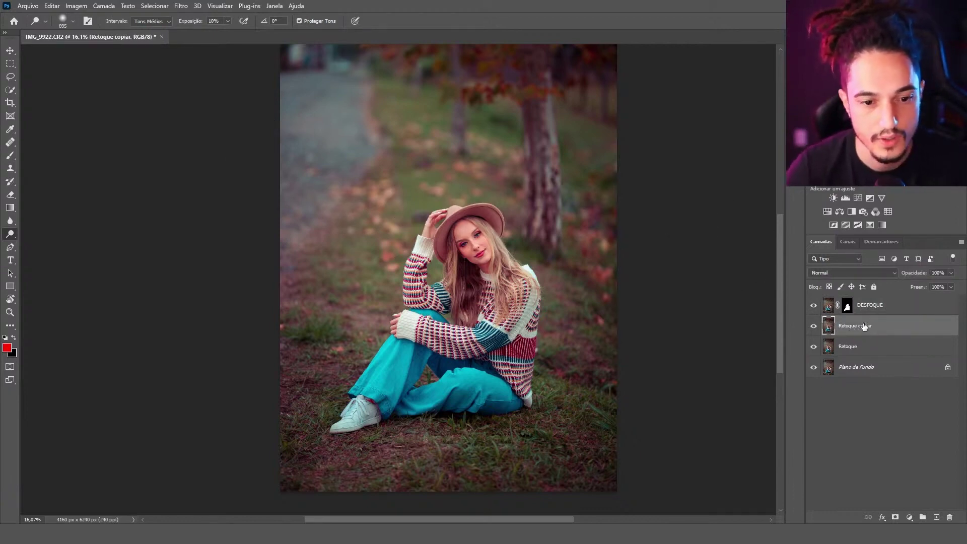
double_click(880, 305)
text(MODELO)
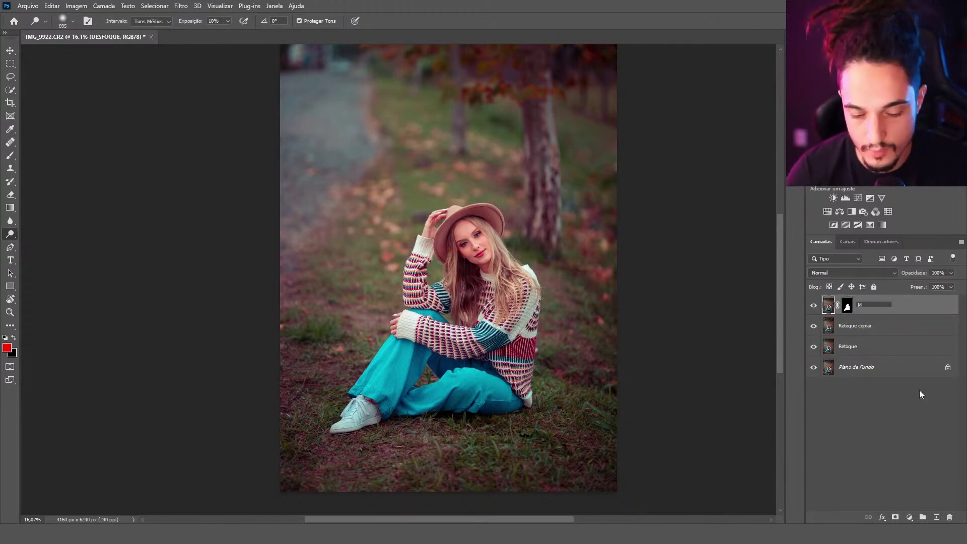
double_click(855, 327)
text(DESFOQUE)
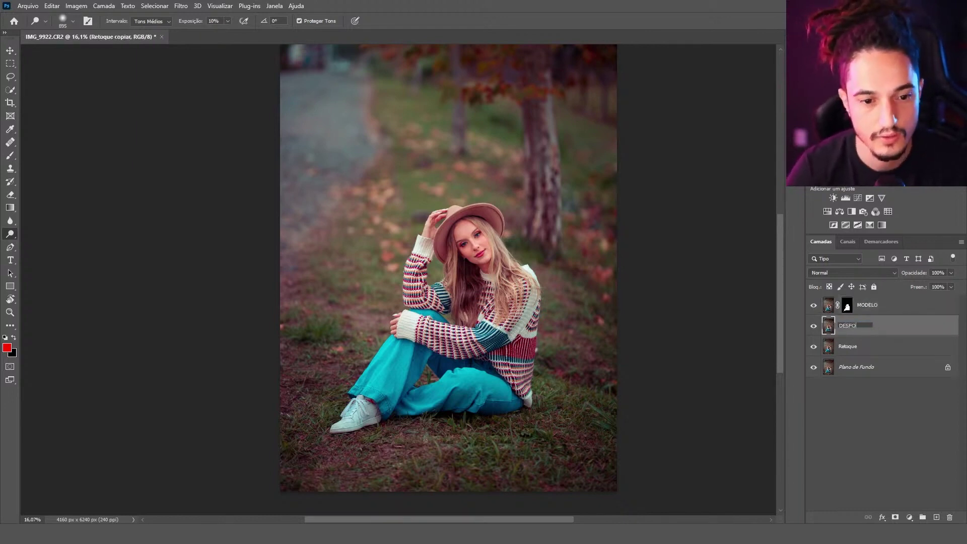
key(Return)
- Toggle MODELO and DESFOQUE visibility back on and target the MODELO layer's mask
alt+click(775, 421)
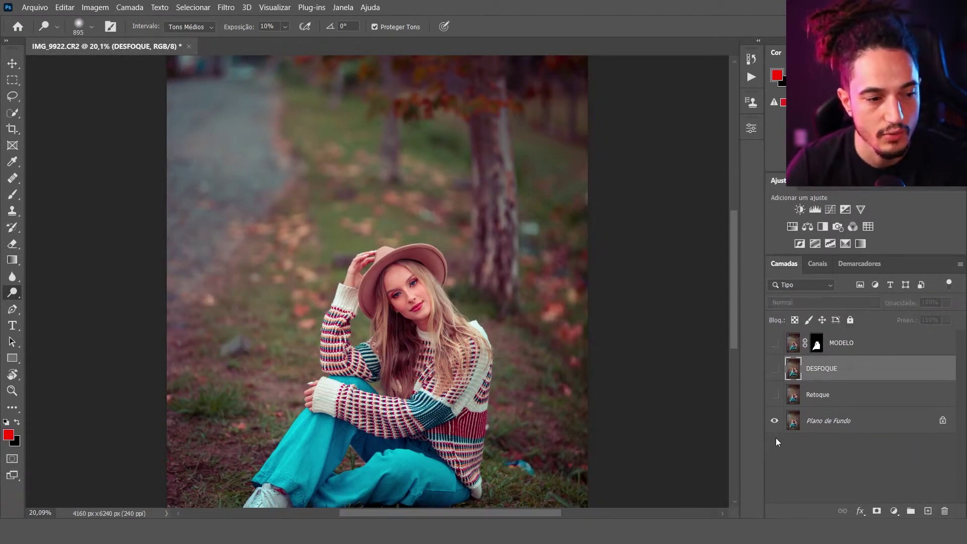
click(775, 395)
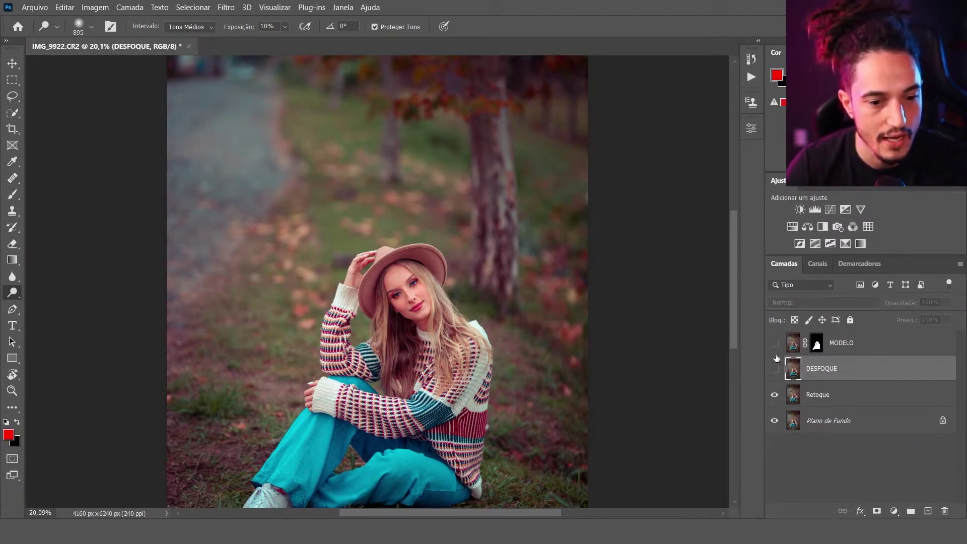
click(841, 403)
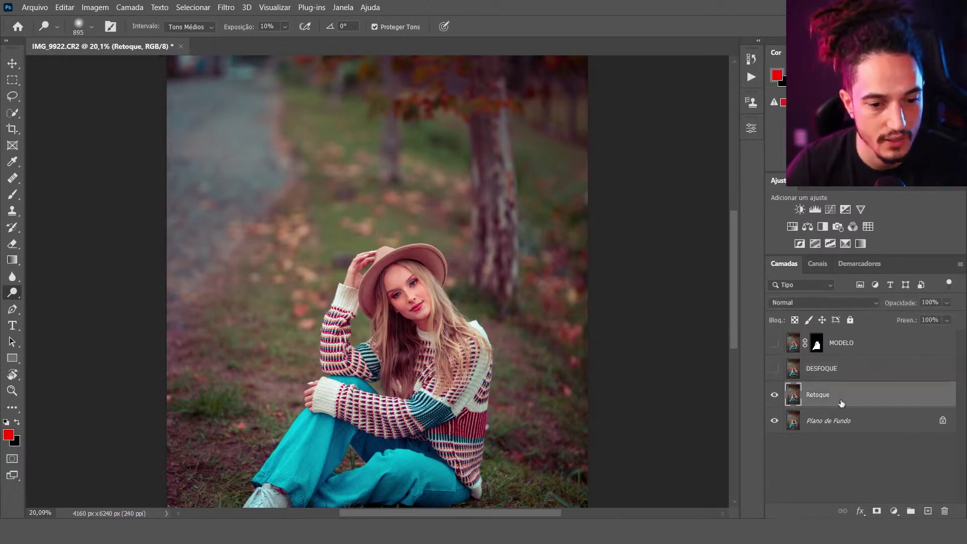
click(775, 368)
click(775, 343)
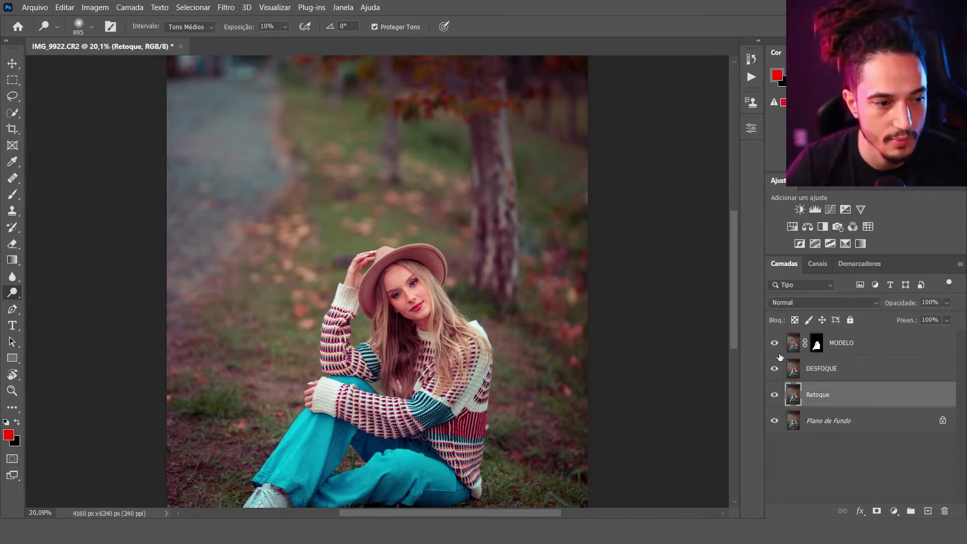
click(816, 343)
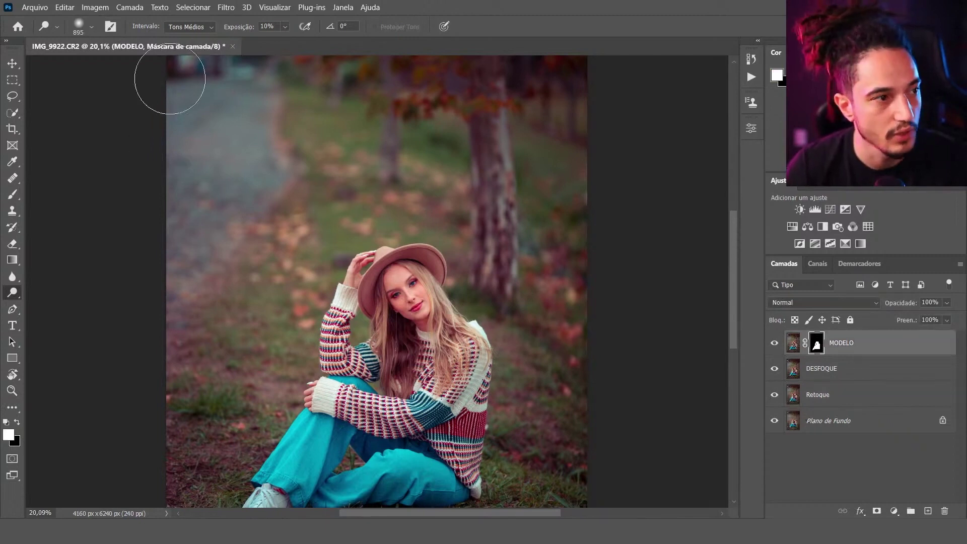
- Target MODELO's image instead of its mask, hide MODELO, and make DESFOQUE active
click(193, 7)
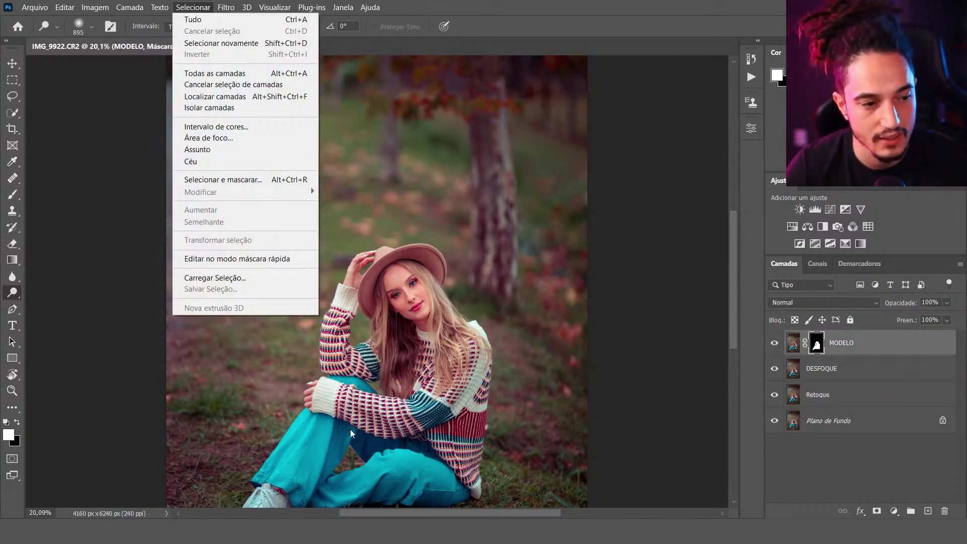
click(865, 346)
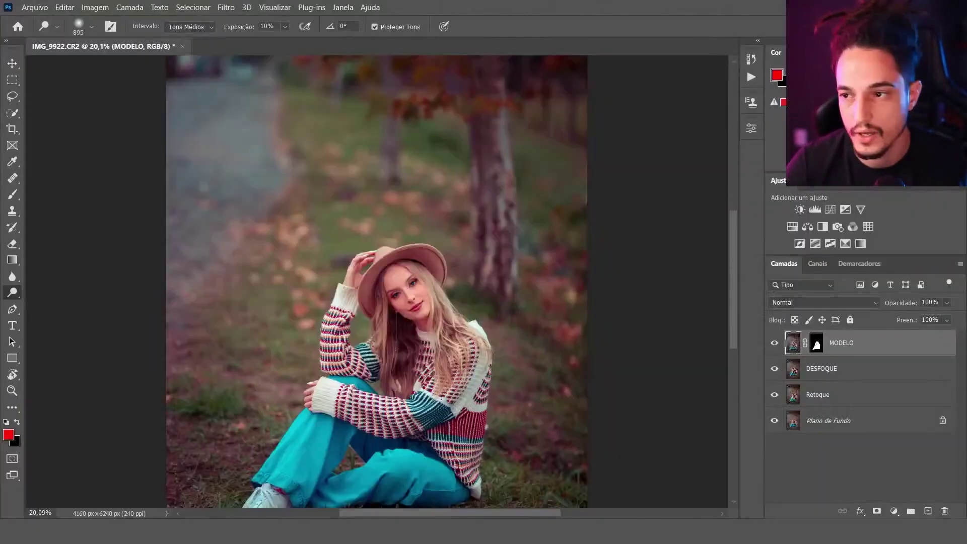
click(774, 343)
click(801, 369)
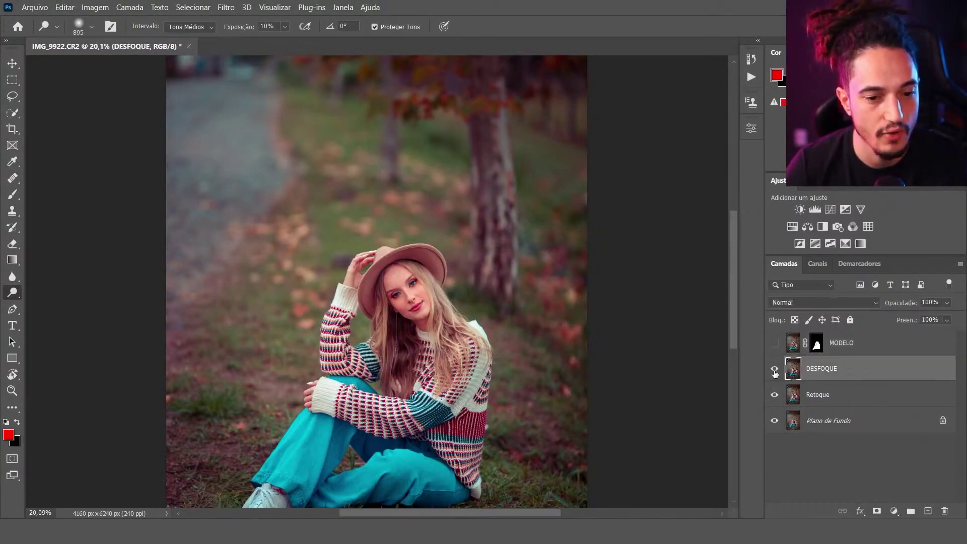
- Reapply the last blur filter to DESFOQUE and compare by toggling MODELO and DESFOQUE visibility
click(228, 7)
mouse_move(242, 165)
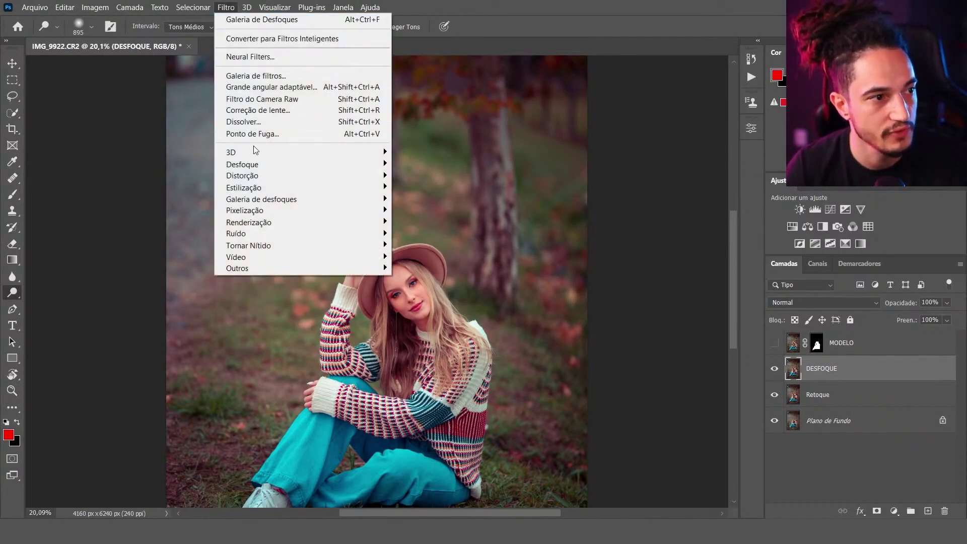
click(280, 21)
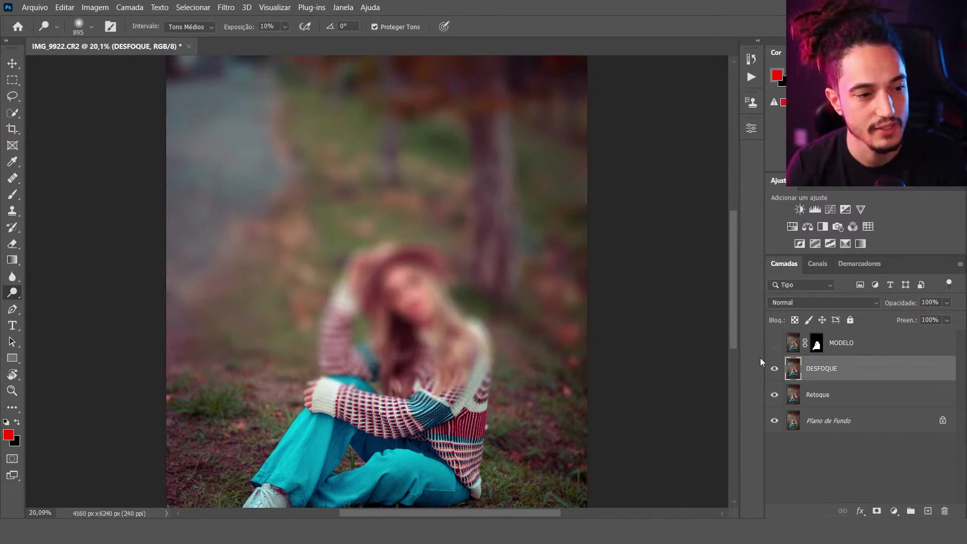
click(774, 344)
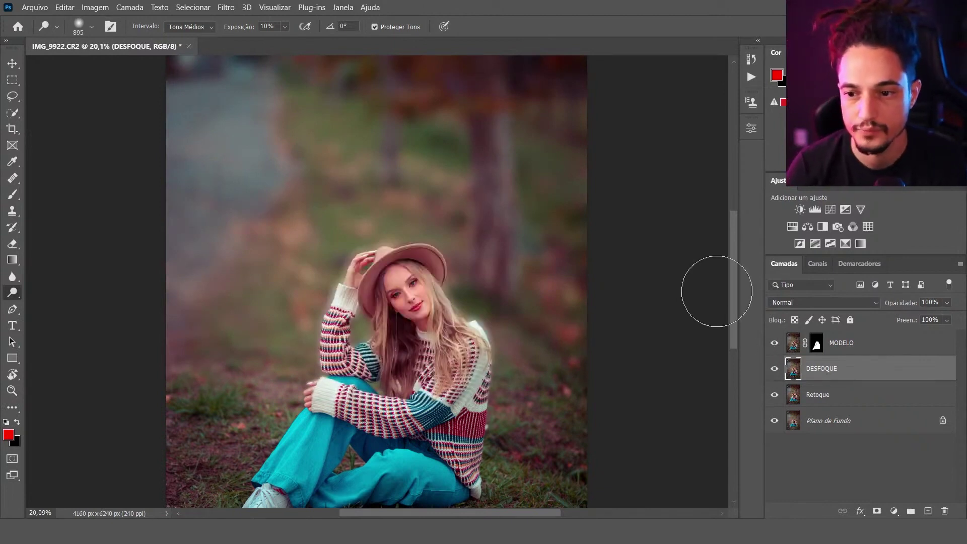
scroll(356, 337, up, 3)
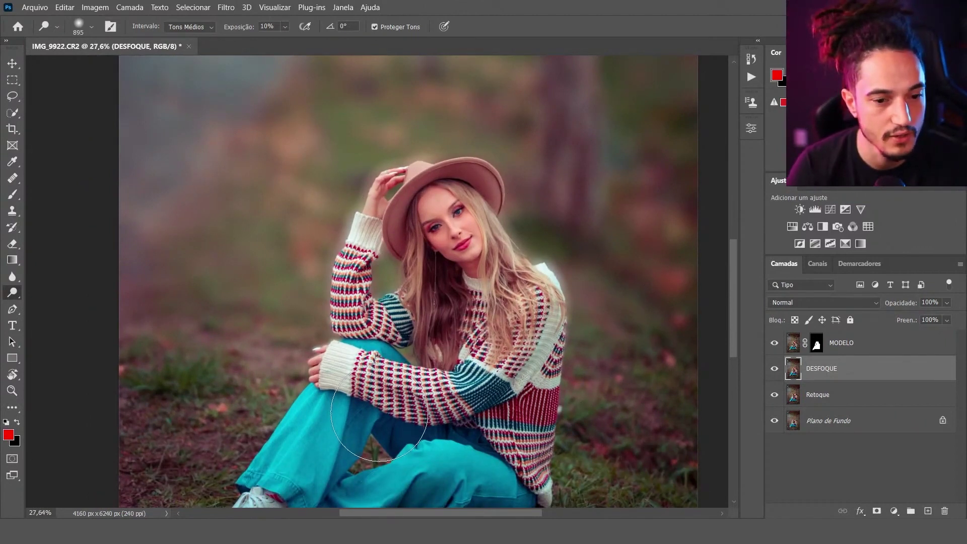
click(774, 343)
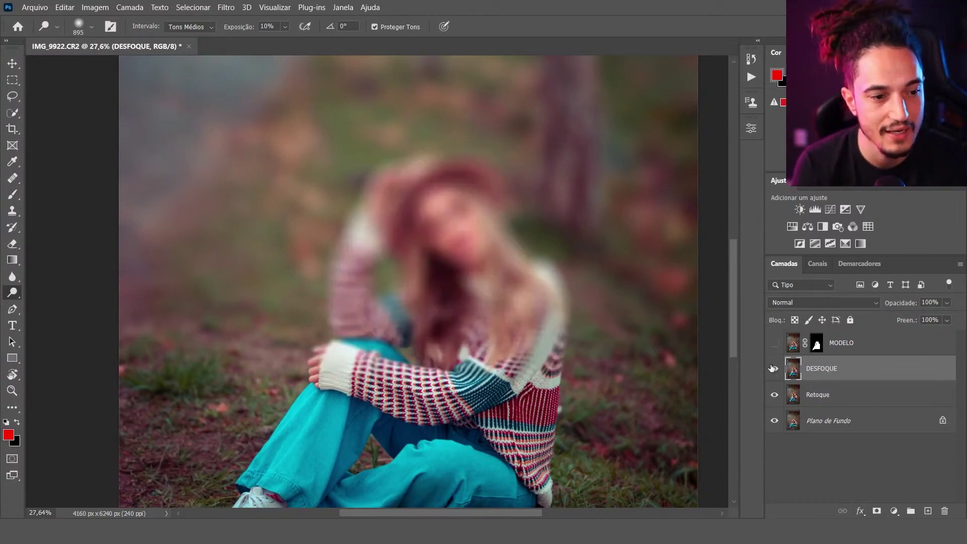
click(773, 368)
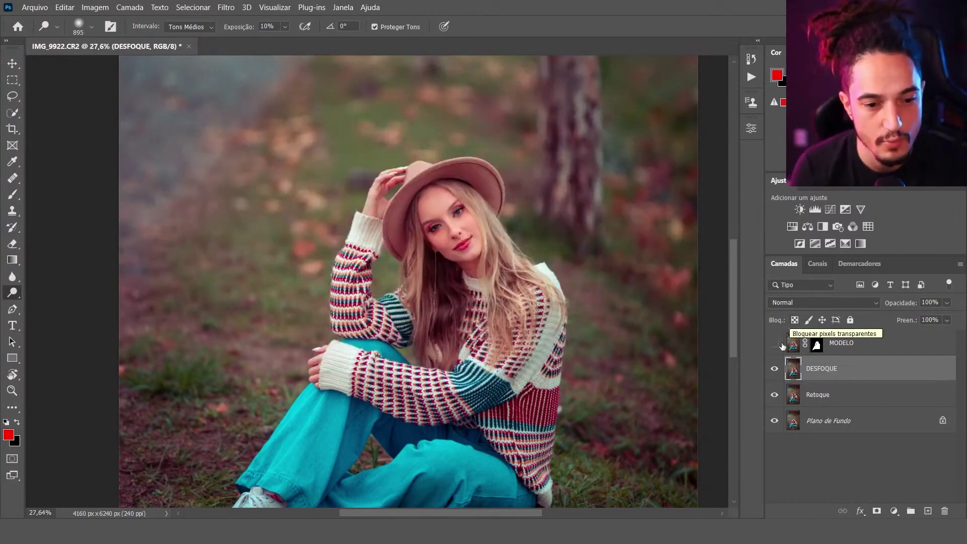
scroll(455, 302, down, 1)
drag(509, 322, 509, 254)
- Lasso a loose freehand outline around the seated woman on DESFOQUE and zoom out to the whole photo
scroll(508, 253, down, 1)
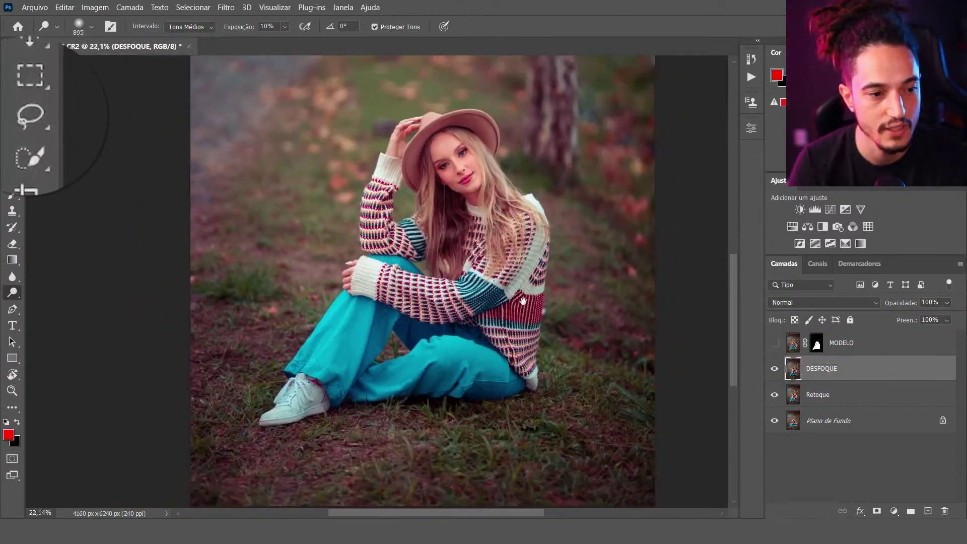
key(l)
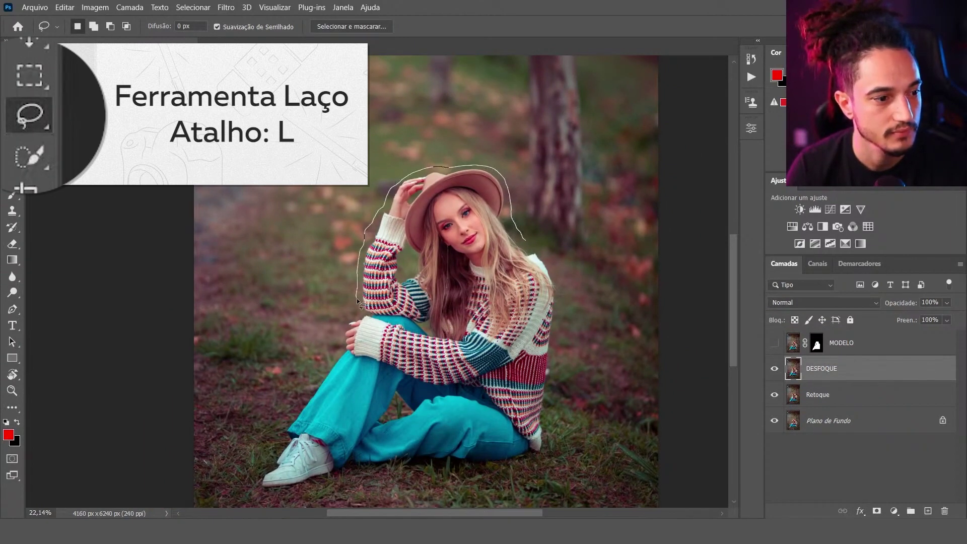
drag(337, 341, 278, 427)
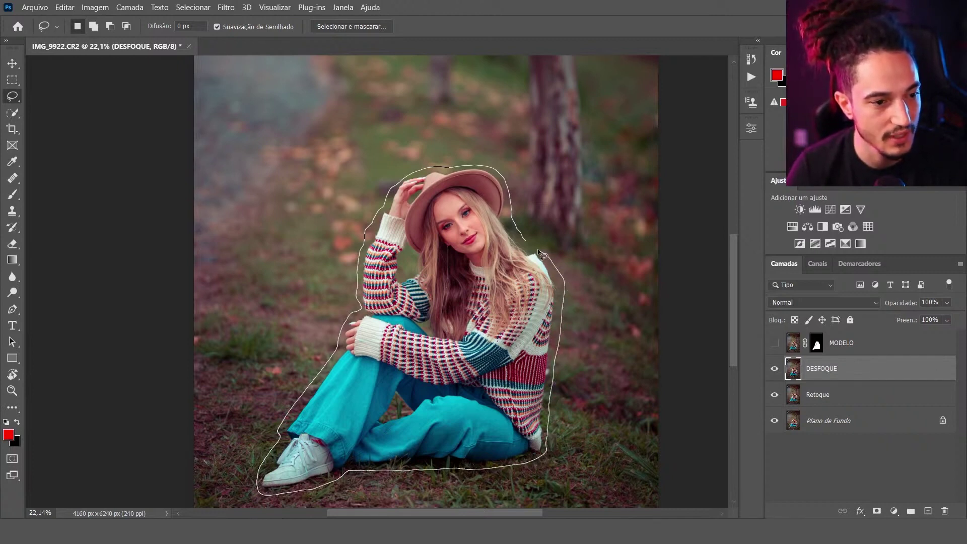
drag(530, 265, 532, 267)
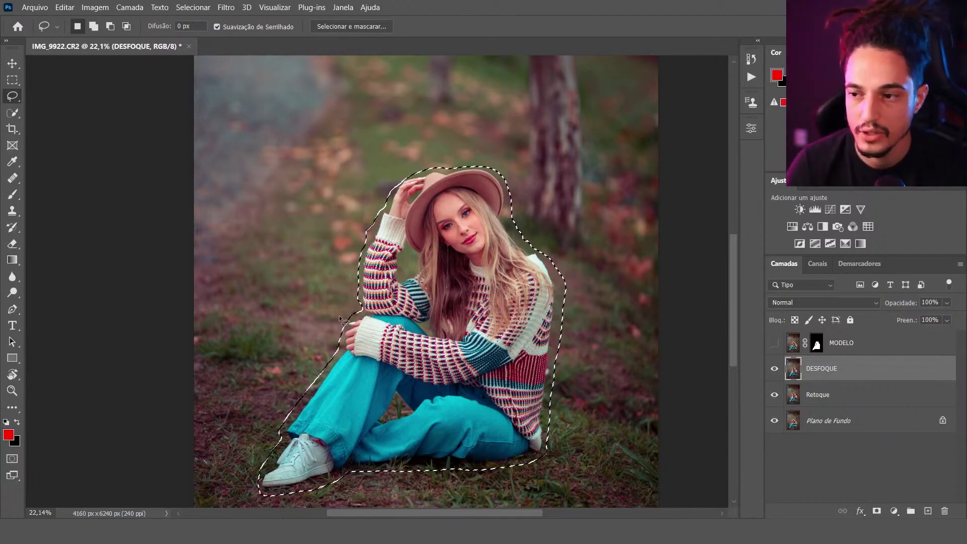
click(469, 269)
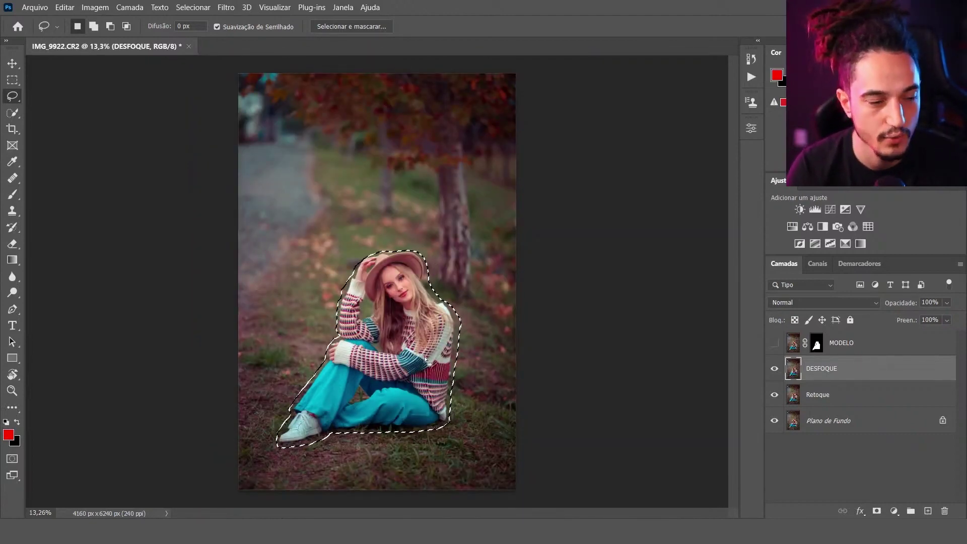
click(64, 7)
- Fill the woman's selection on DESFOQUE with Content-Aware fill, then deselect
click(107, 192)
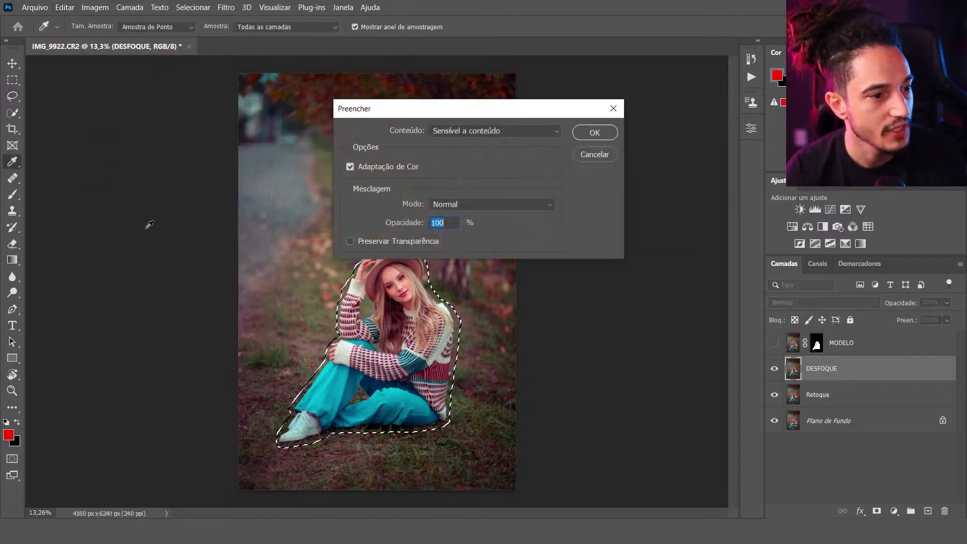
drag(475, 108, 256, 82)
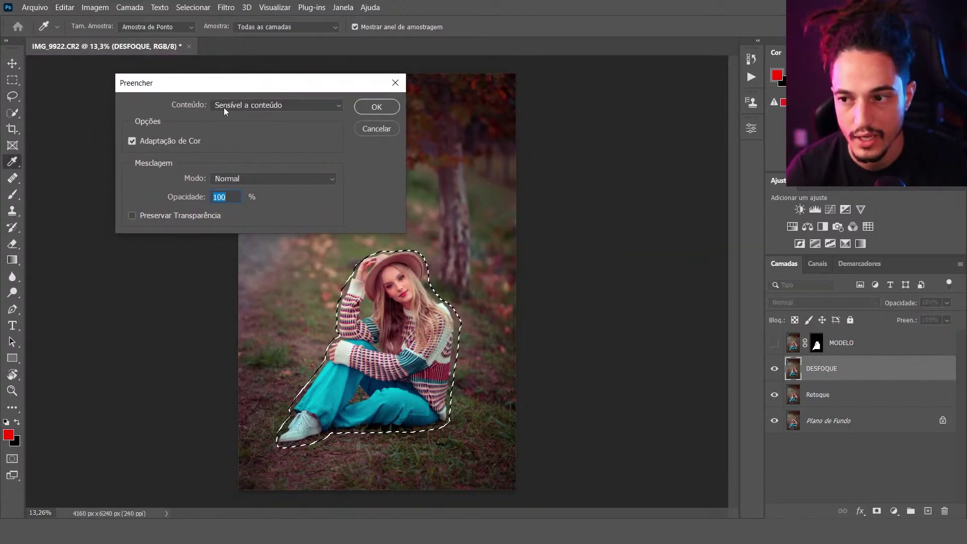
click(376, 107)
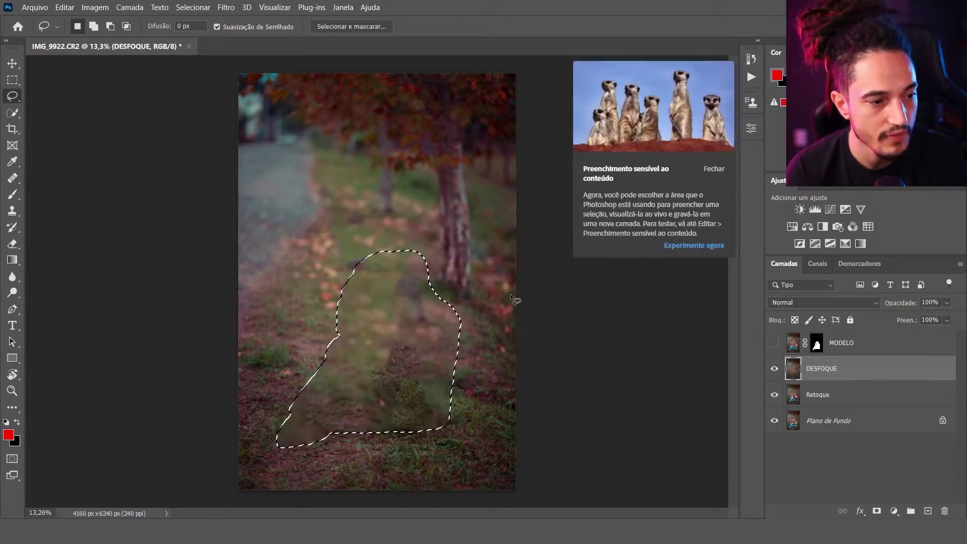
key(ctrl+d)
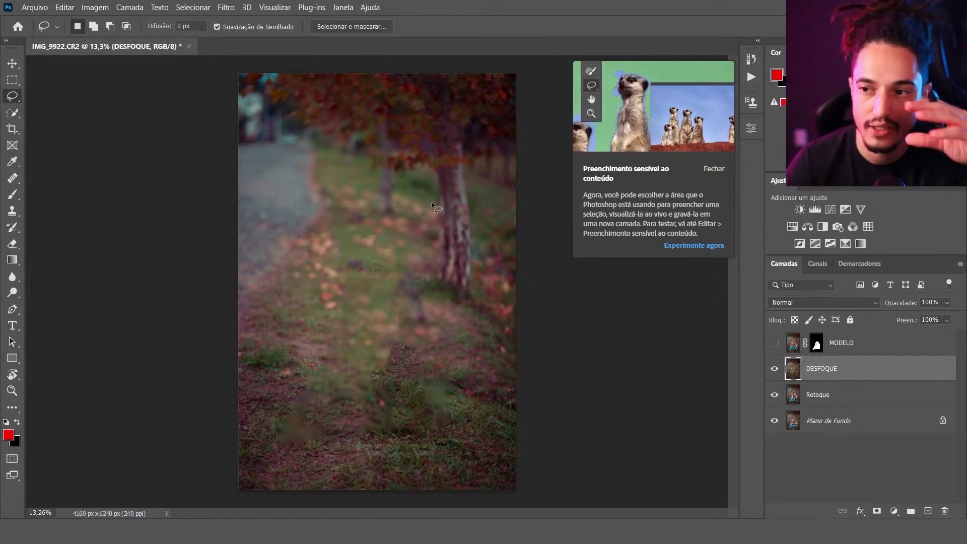
- Show MODELO again and choose a Galeria de desfoques blur for the DESFOQUE layer
click(226, 7)
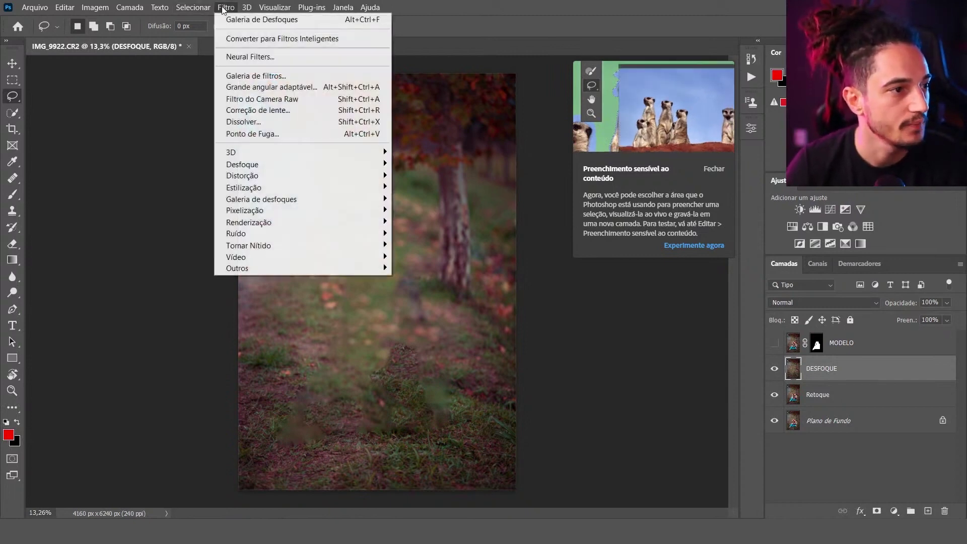
click(697, 404)
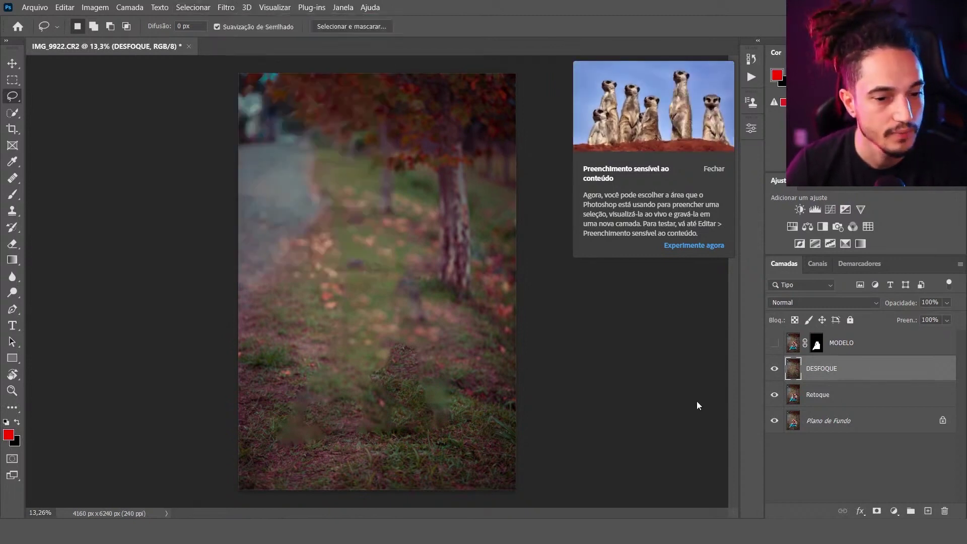
click(774, 343)
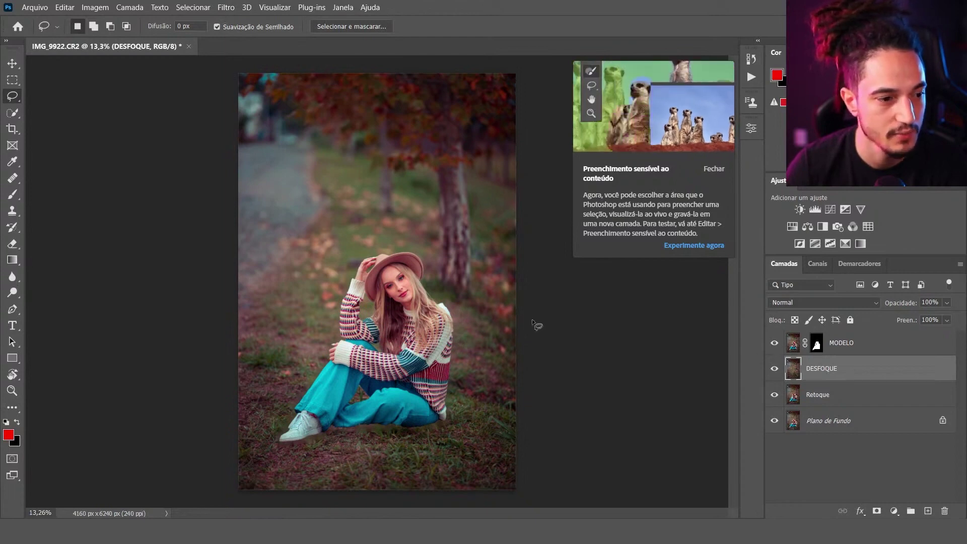
click(226, 9)
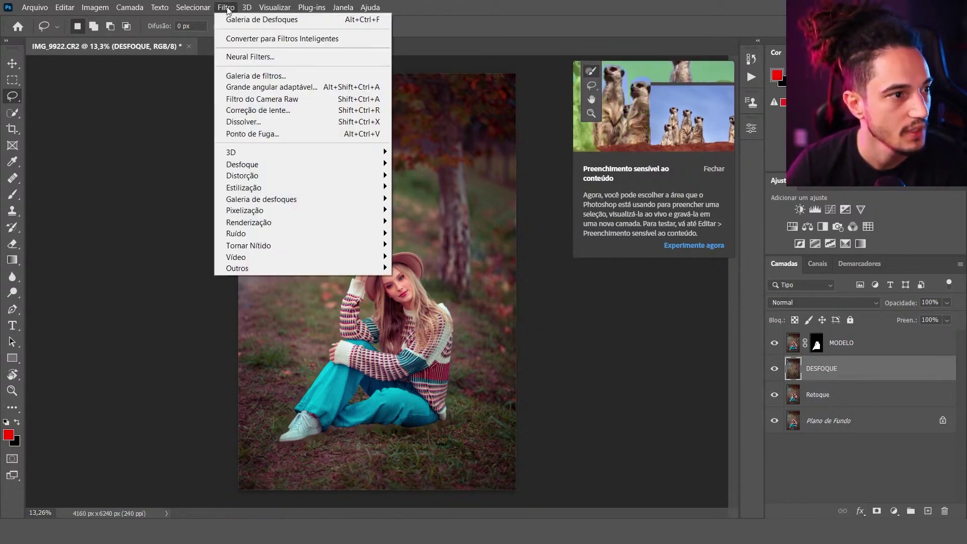
mouse_move(261, 198)
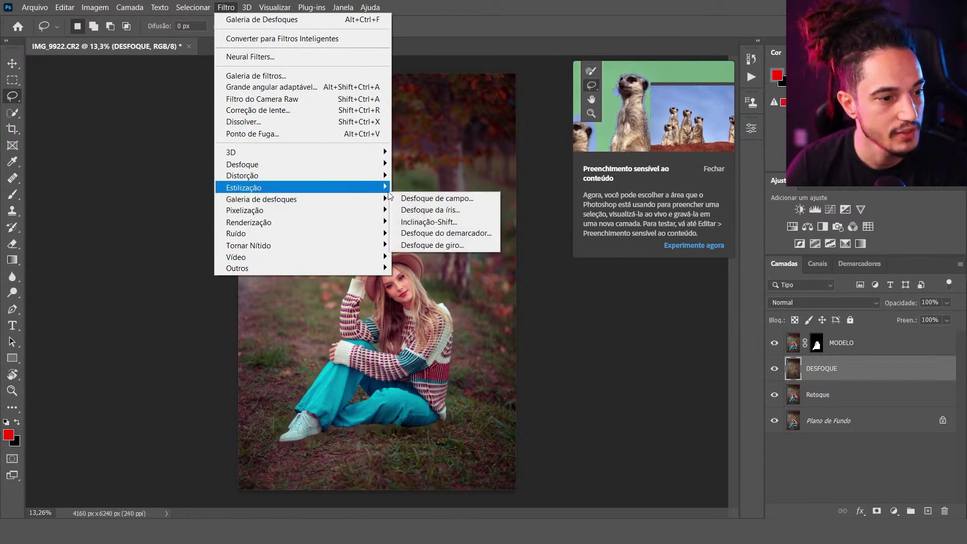
click(423, 222)
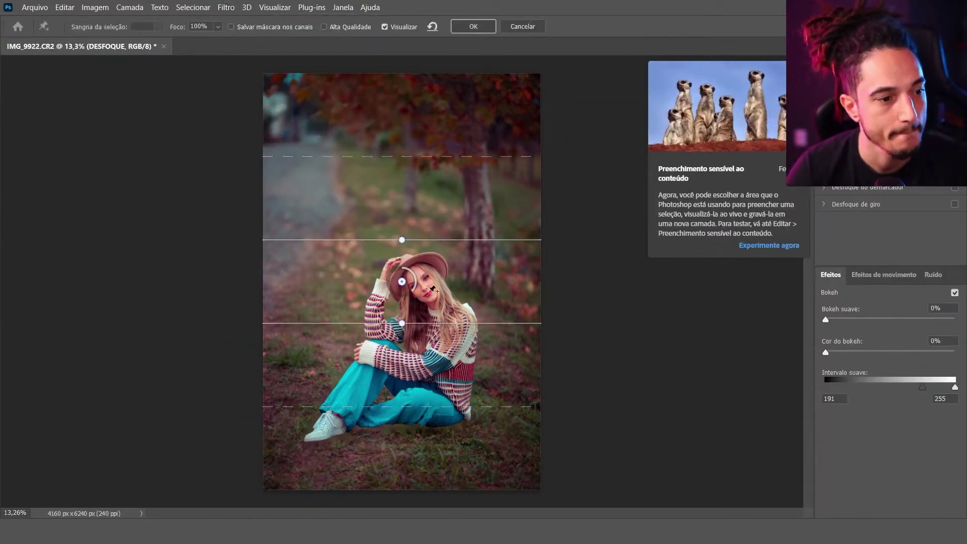
- Move the tilt-shift focus band below the legs and try blur strengths around 97
drag(401, 282, 423, 436)
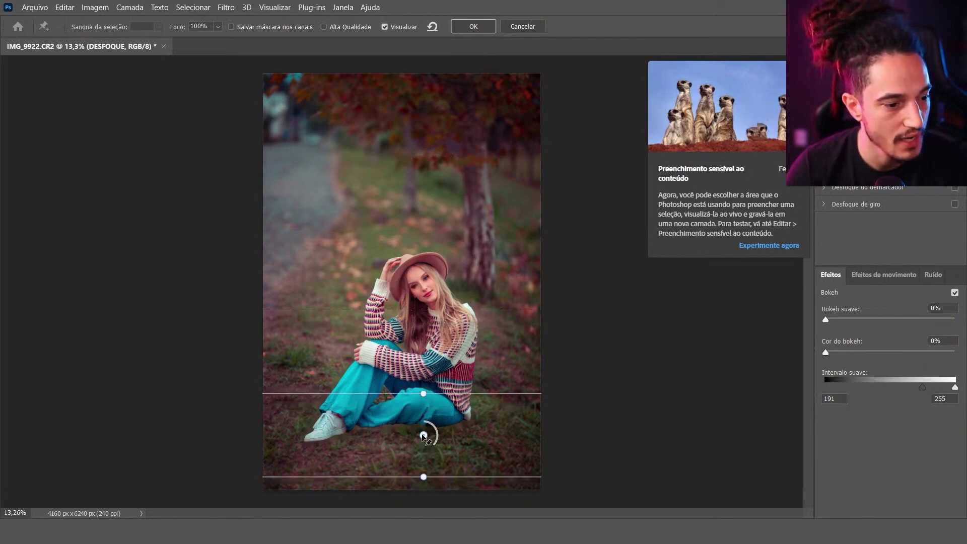
drag(423, 436, 418, 425)
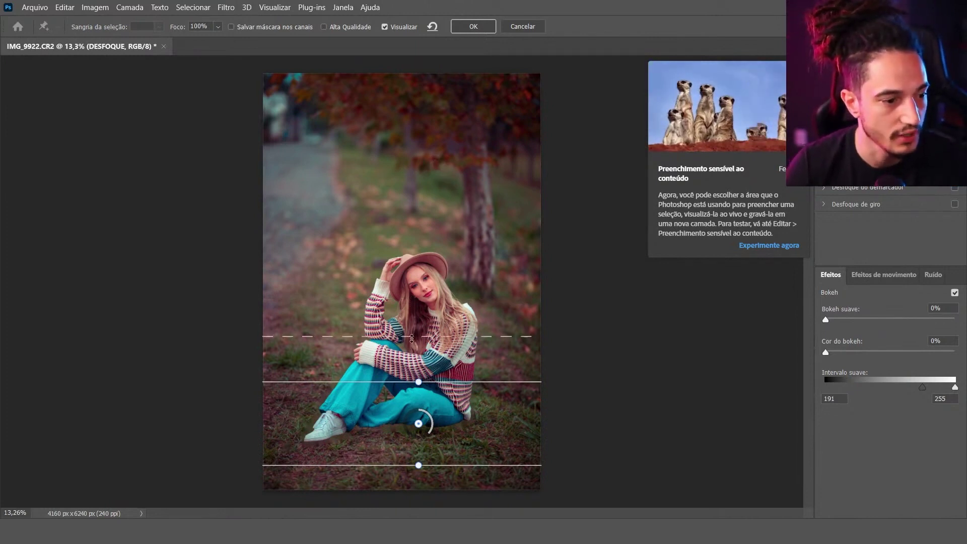
drag(412, 338, 412, 327)
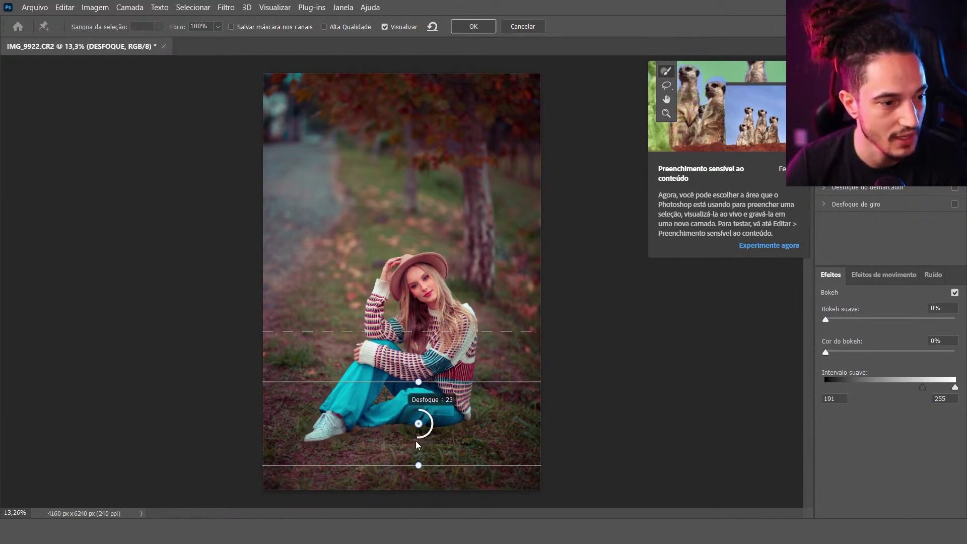
drag(411, 438, 409, 422)
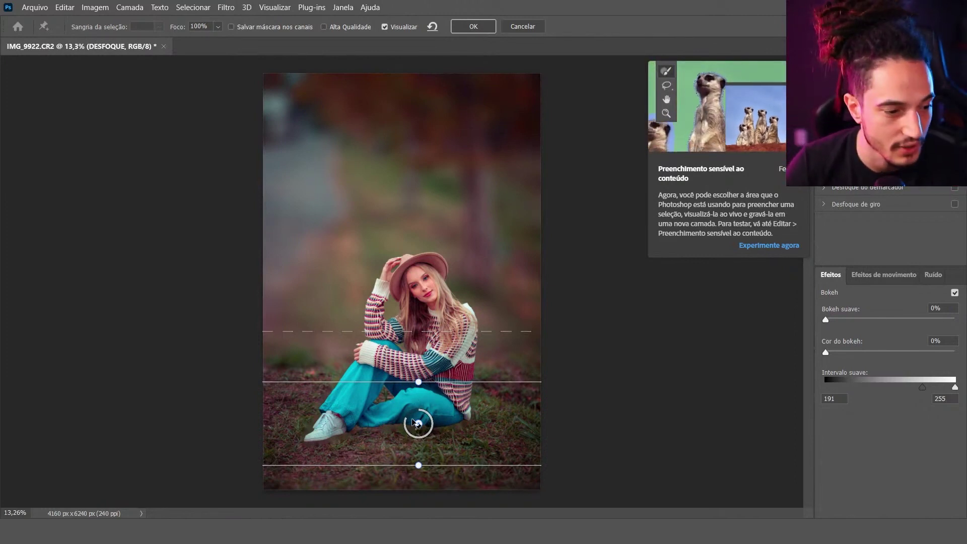
drag(406, 423, 406, 431)
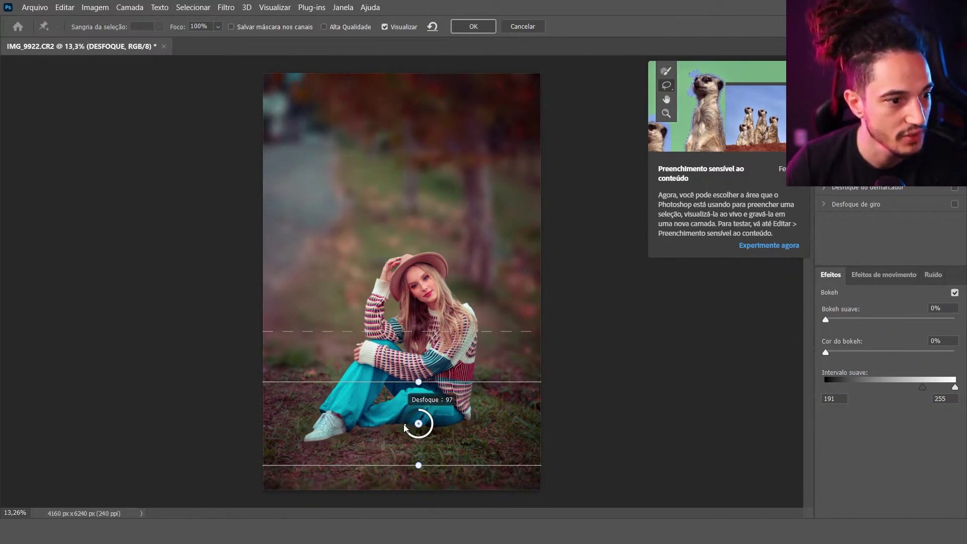
drag(406, 428, 407, 429)
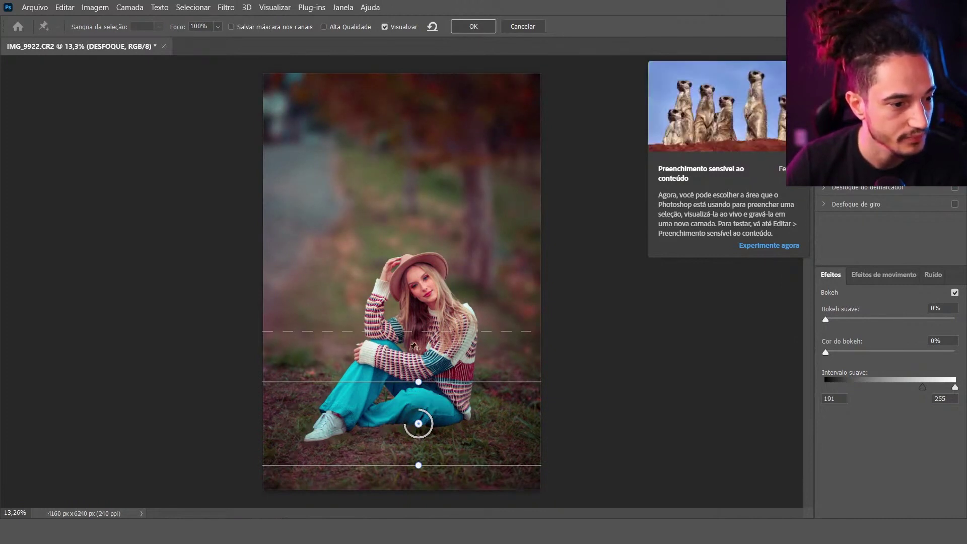
- Refine the focus and feather lines to the model's lap, settle the blur at 72, and apply
drag(412, 309, 413, 274)
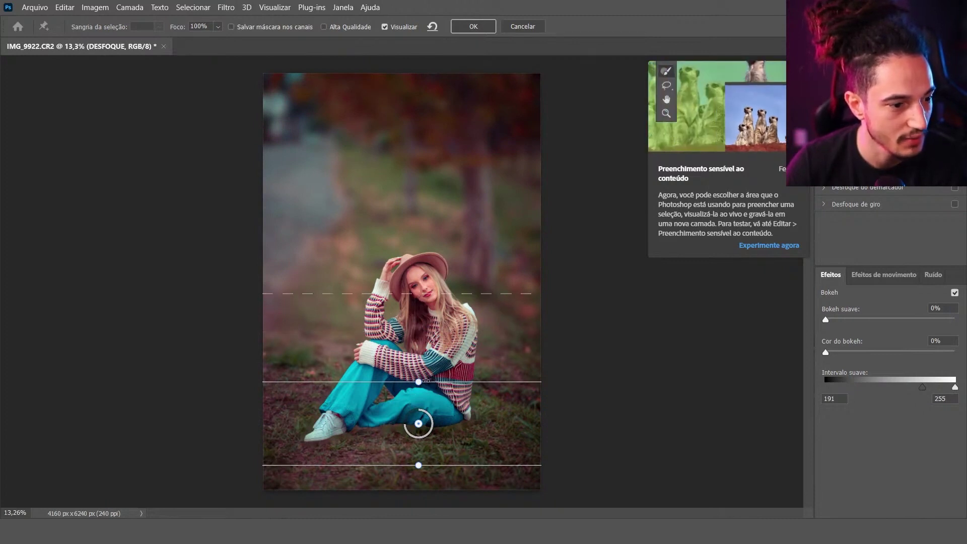
drag(431, 382, 431, 362)
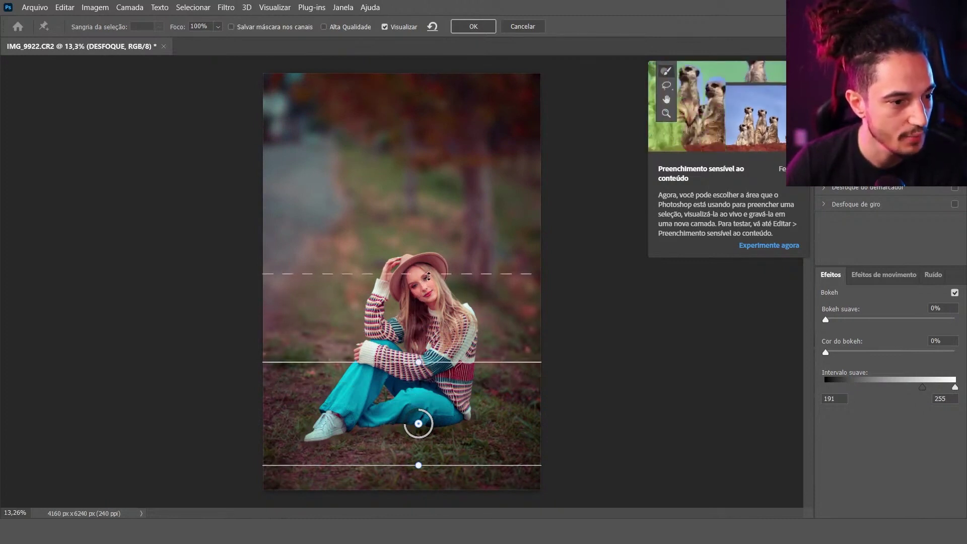
drag(426, 296, 426, 300)
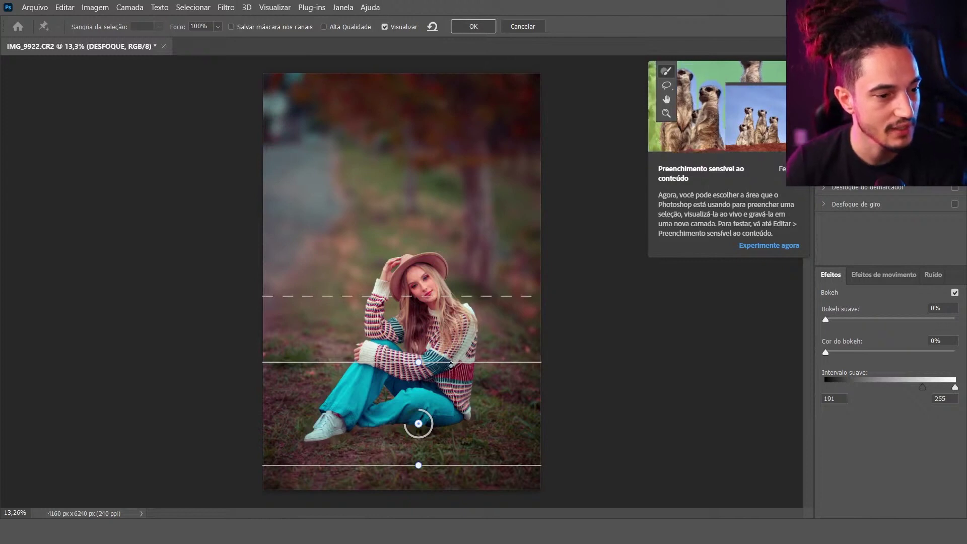
drag(450, 362, 450, 366)
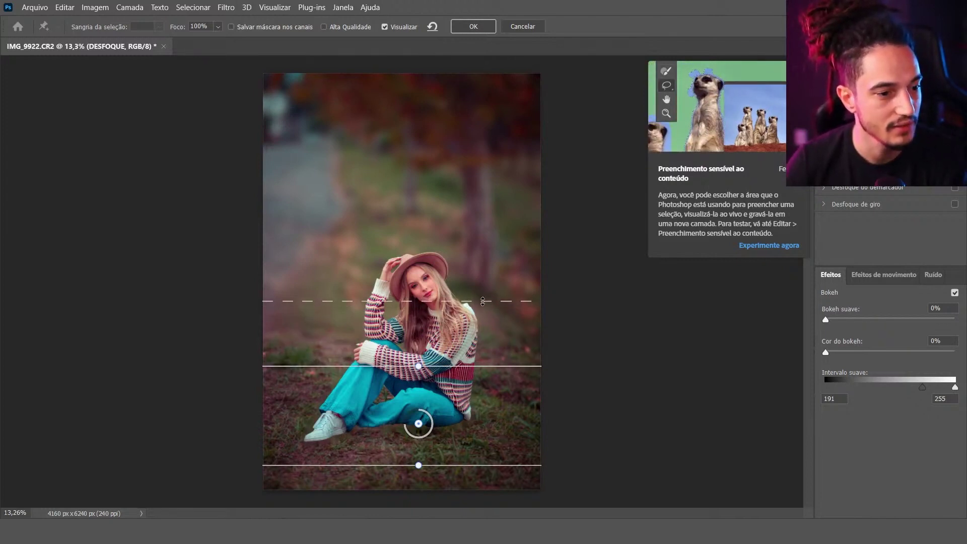
drag(479, 366, 479, 381)
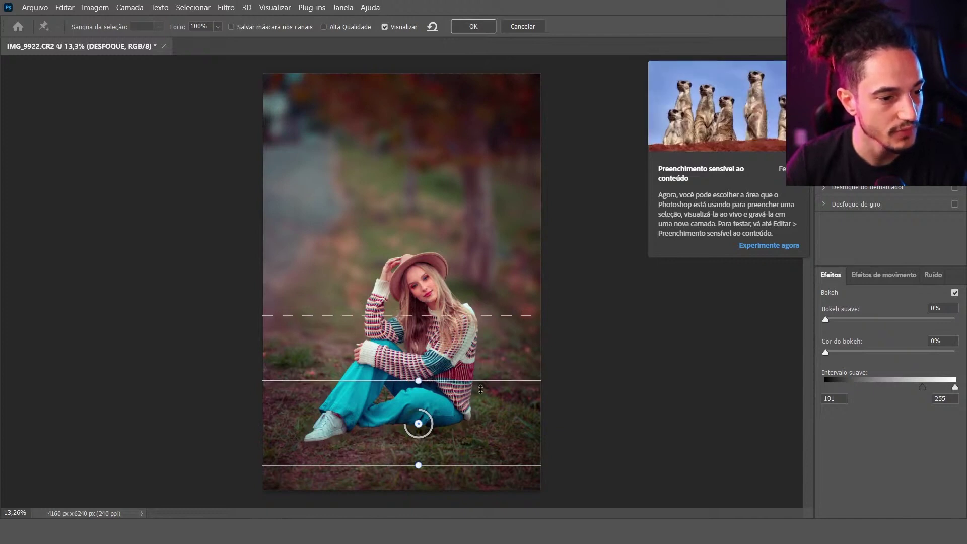
drag(405, 430, 407, 434)
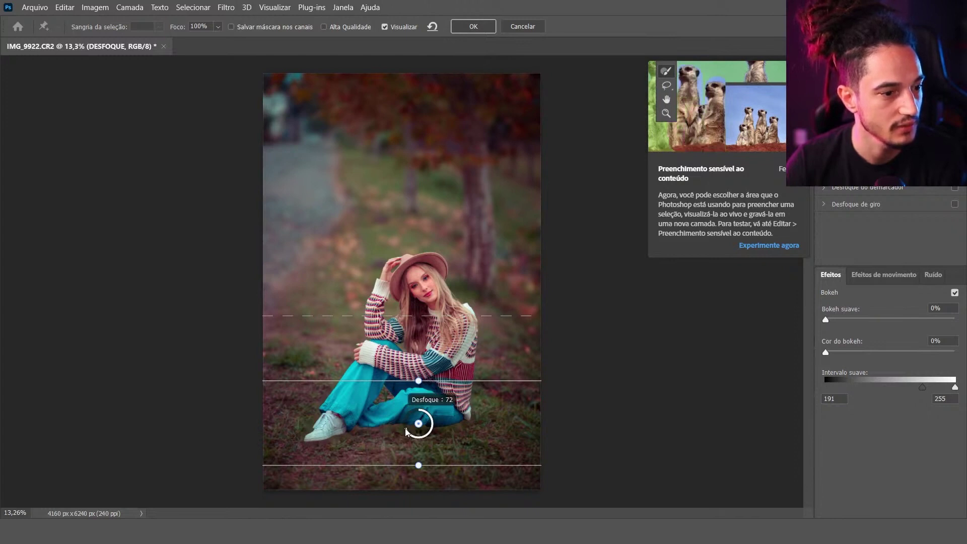
drag(406, 431, 407, 432)
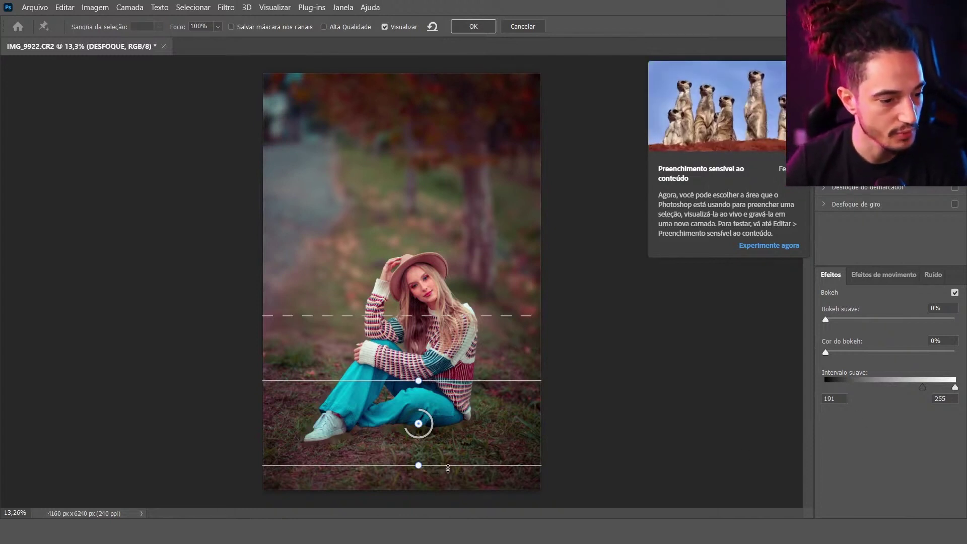
drag(448, 468, 445, 442)
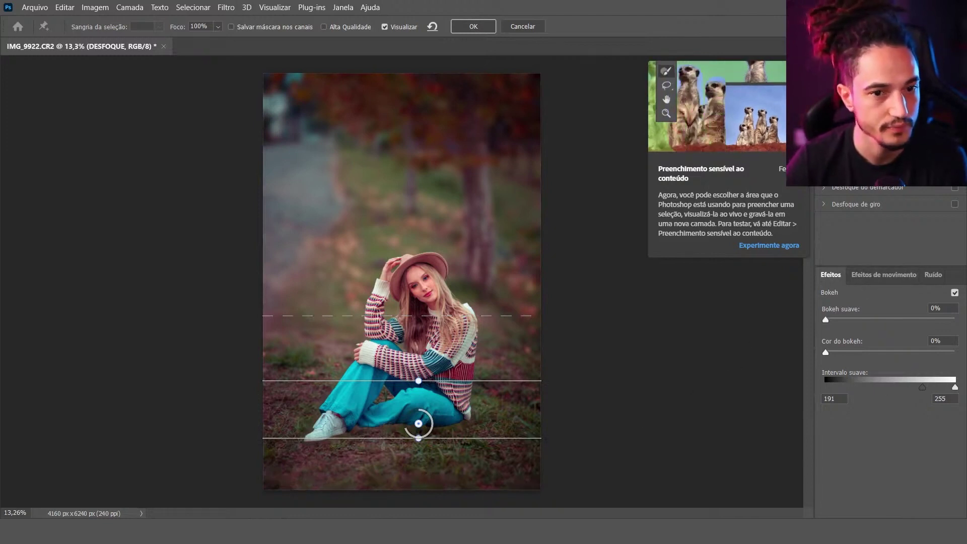
click(469, 25)
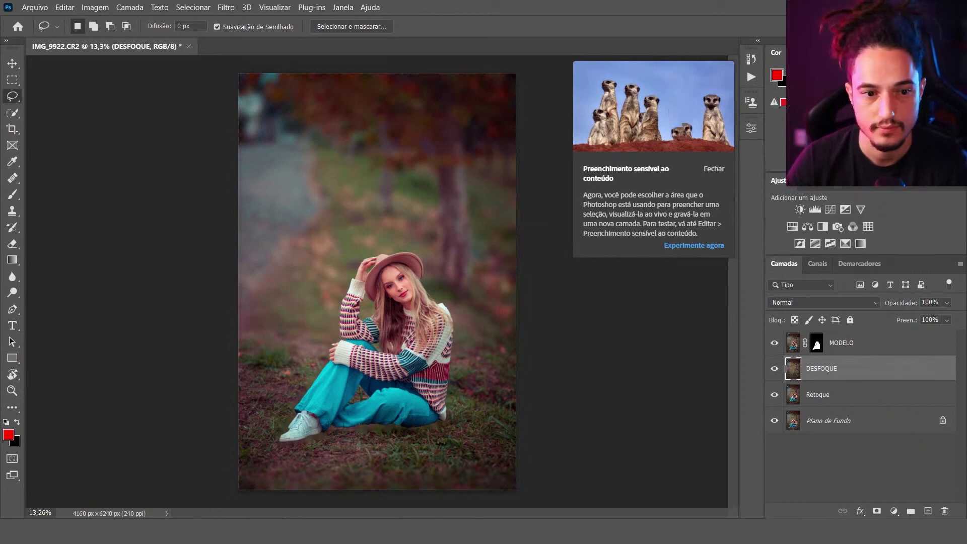
click(774, 368)
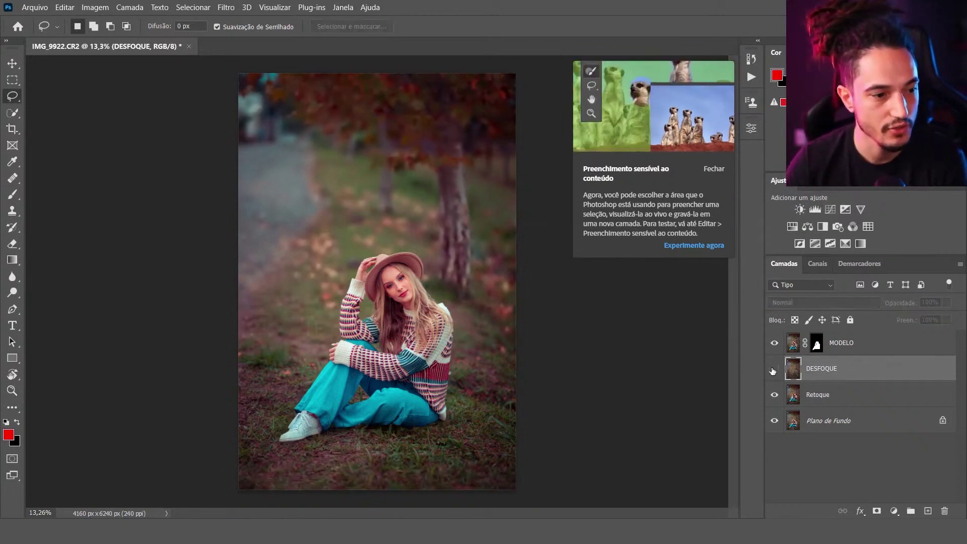
click(774, 368)
click(774, 368)
click(774, 368)
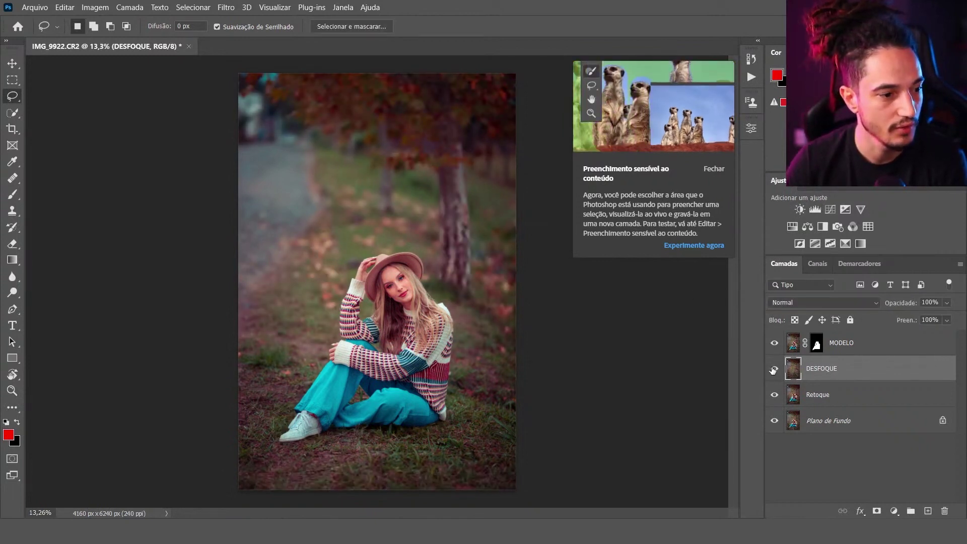
click(774, 369)
drag(355, 289, 452, 274)
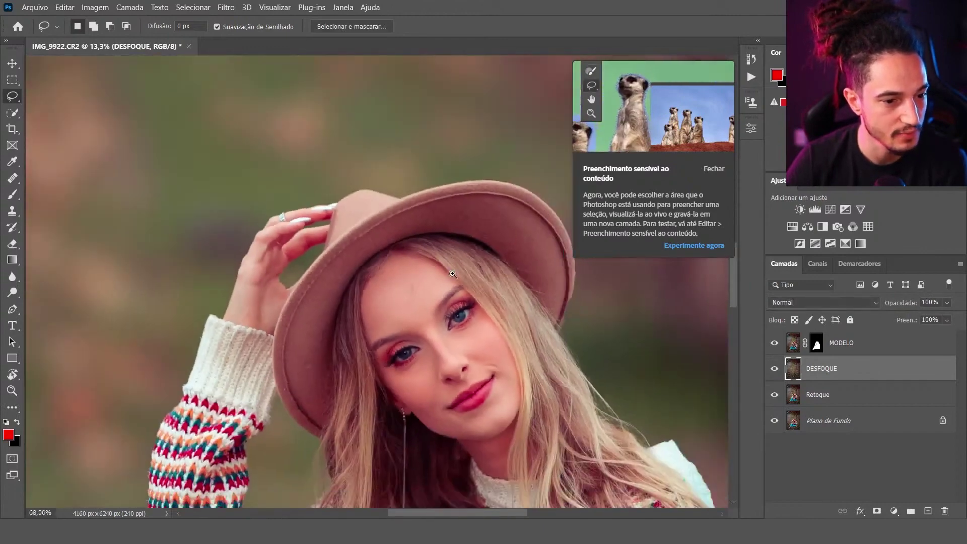
drag(383, 299, 352, 198)
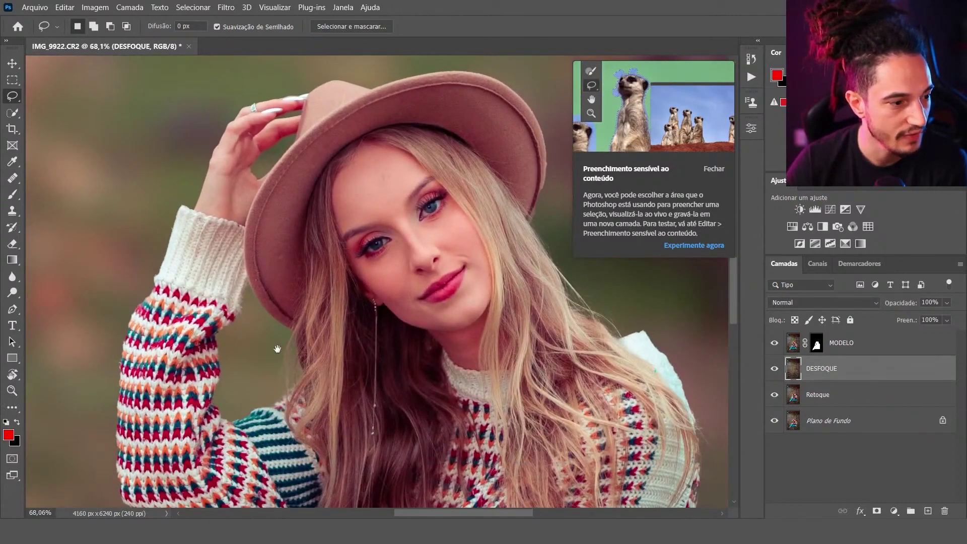
scroll(277, 348, up, 2)
scroll(476, 391, up, 2)
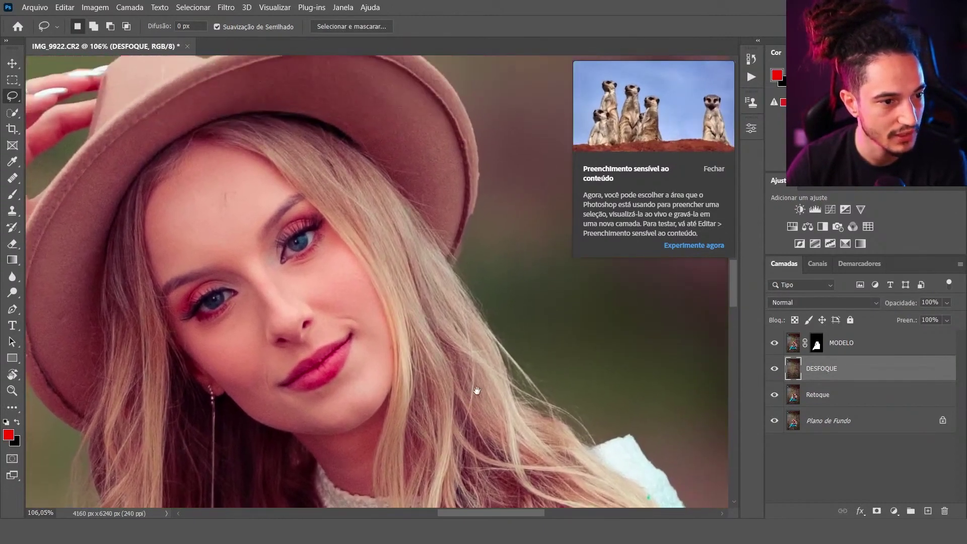
scroll(477, 390, up, 3)
drag(238, 146, 406, 158)
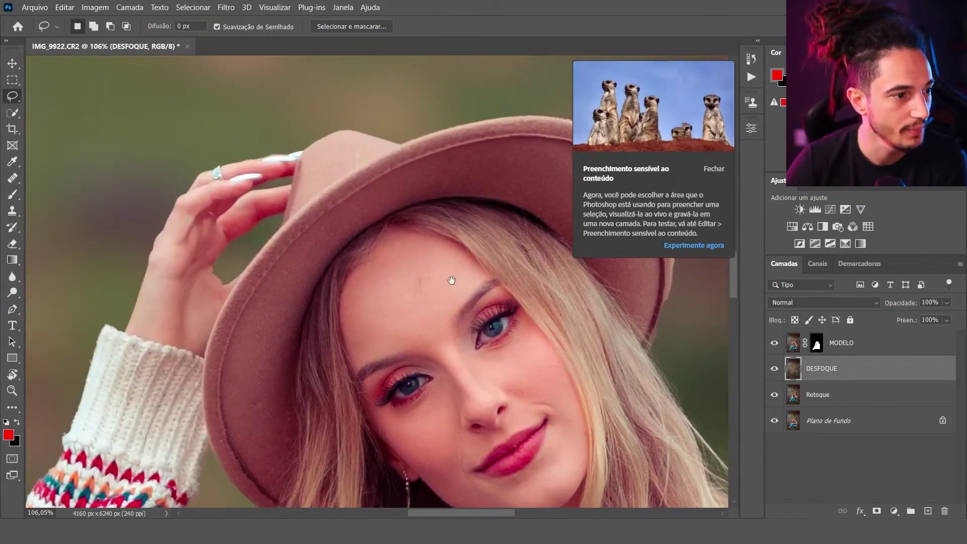
drag(451, 280, 282, 206)
scroll(492, 274, up, 2)
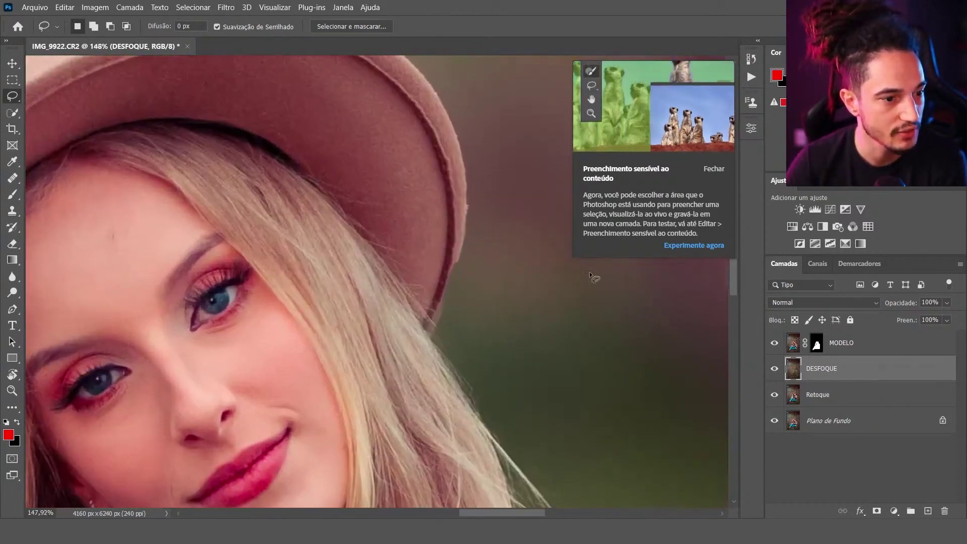
click(814, 344)
- Paint MODELO's mask with a white, progressively enlarged Brush around the legs and shoe
key(b)
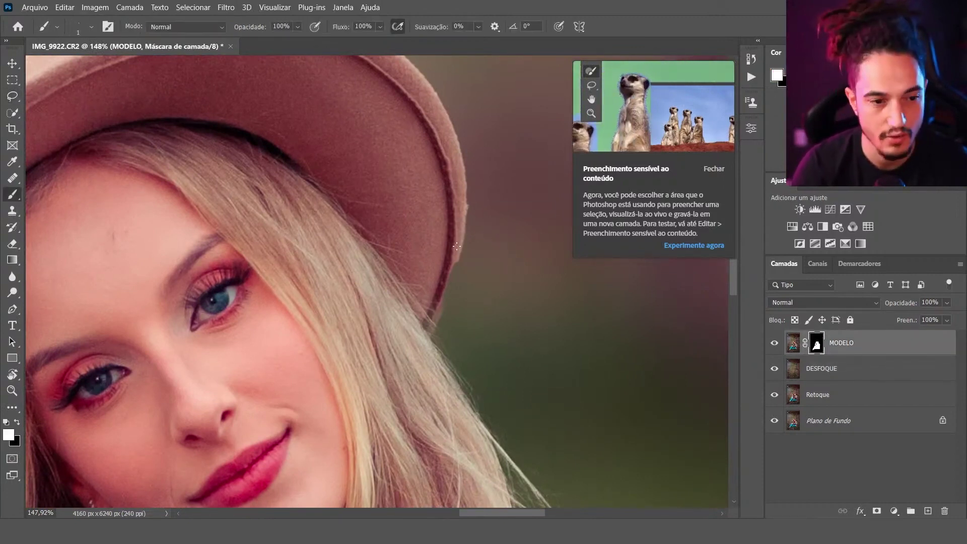
mouse_move(456, 246)
mouse_down()
mouse_move(464, 251)
mouse_move(444, 262)
mouse_up()
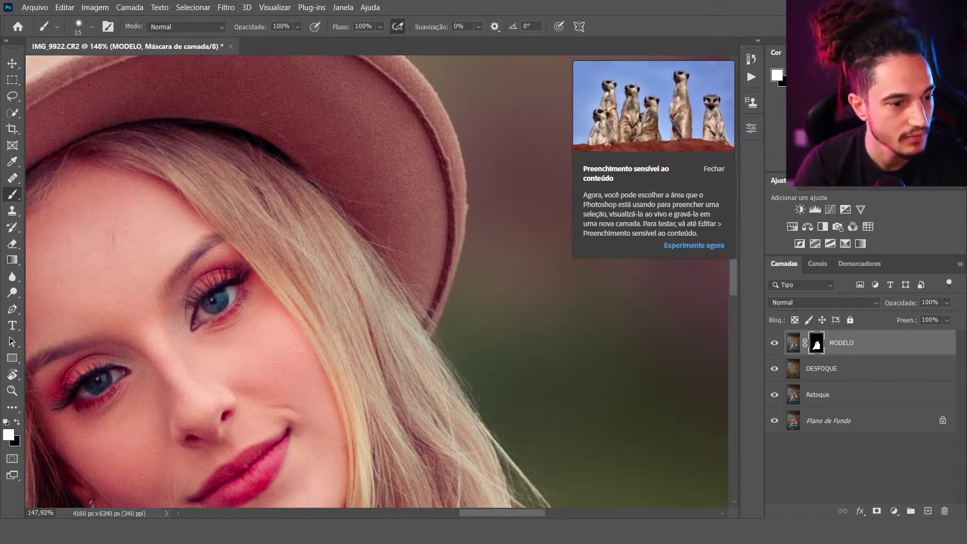
scroll(412, 340, down, 5)
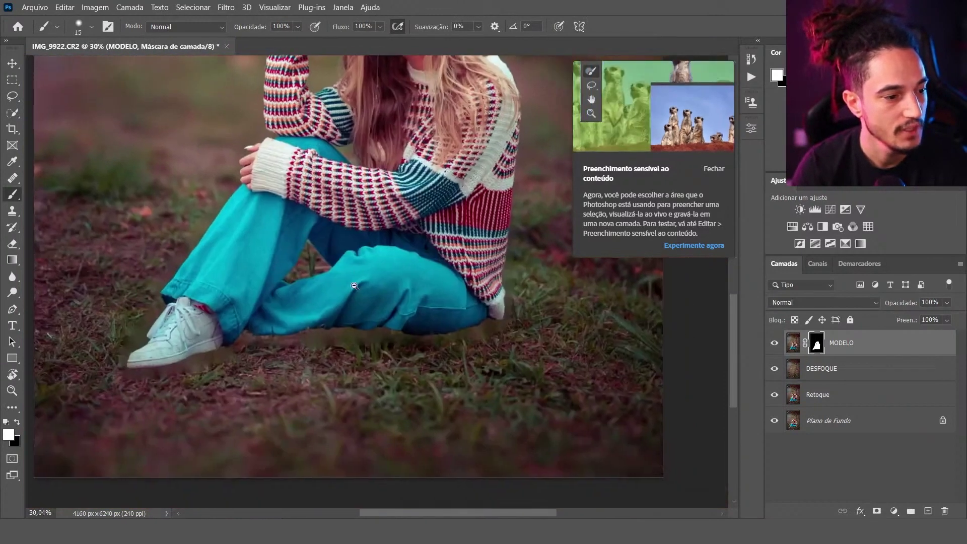
scroll(214, 377, up, 1)
scroll(410, 249, up, 1)
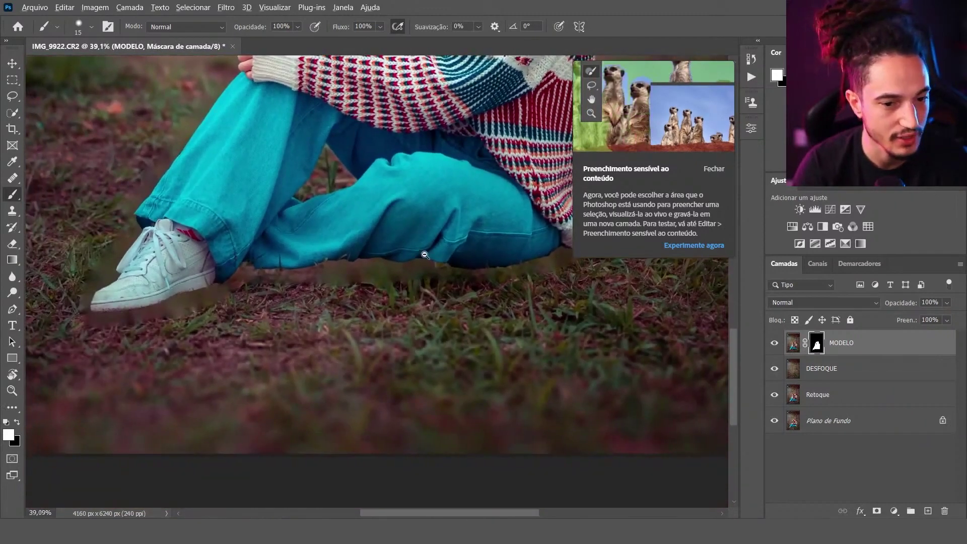
scroll(425, 255, down, 1)
mouse_move(204, 338)
mouse_down()
mouse_move(234, 339)
mouse_move(162, 334)
mouse_up()
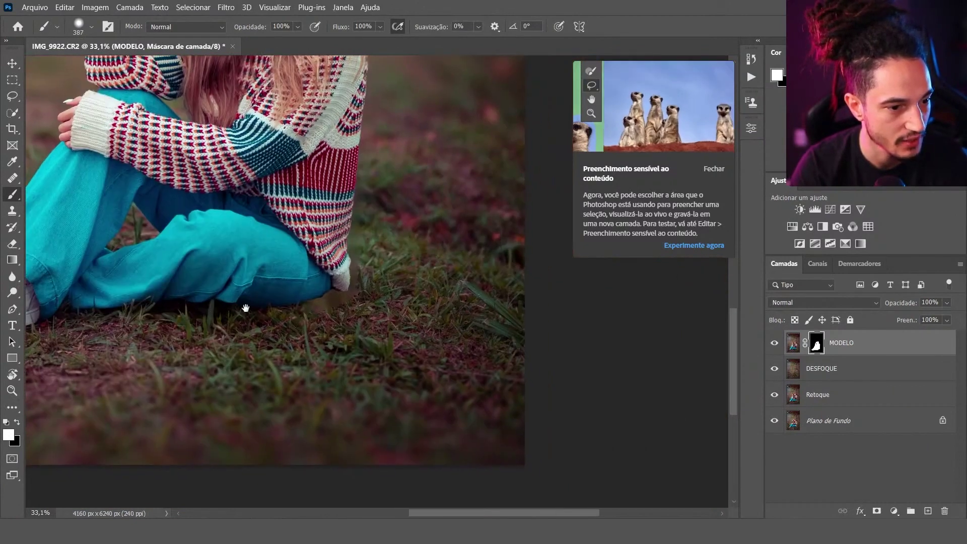
scroll(303, 302, right, 4)
mouse_move(349, 214)
mouse_down()
mouse_move(379, 267)
mouse_move(423, 260)
mouse_up()
drag(253, 334, 479, 310)
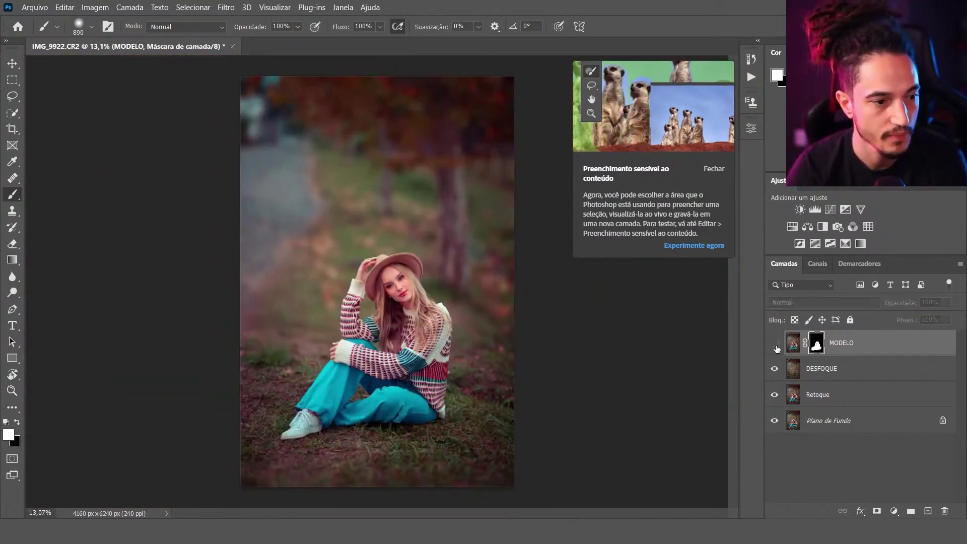
- Toggle DESFOQUE off and on to compare against the sharp original, then close the content-aware fill tip
click(774, 368)
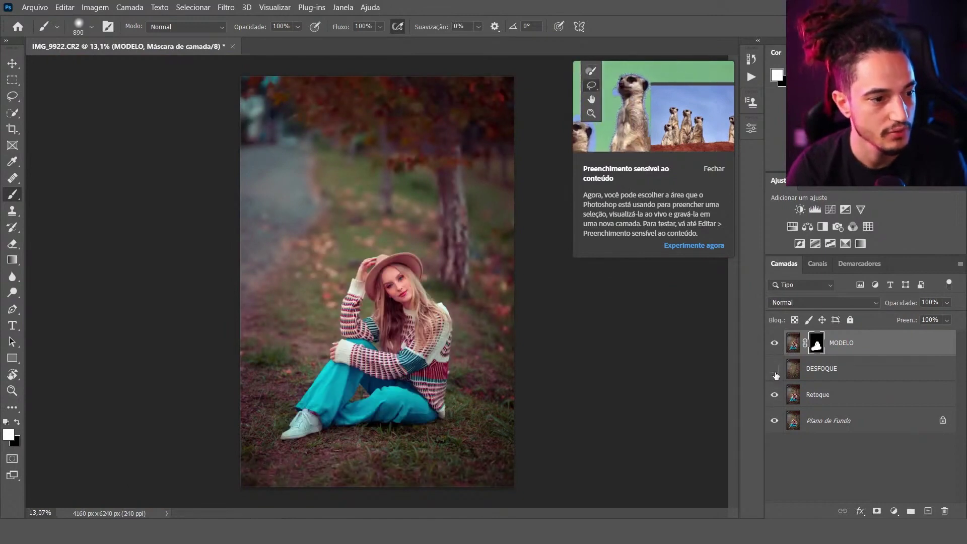
click(774, 368)
scroll(443, 349, down, 2)
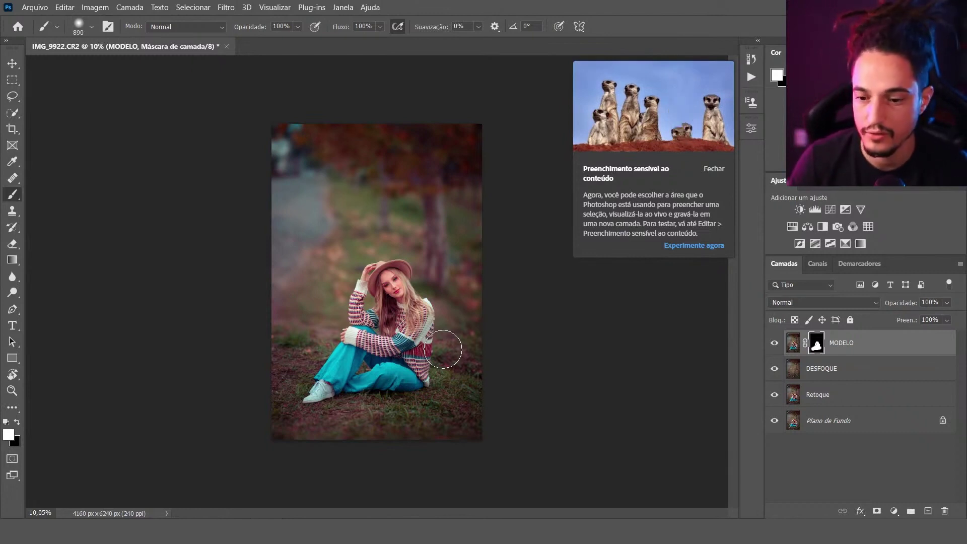
click(714, 168)
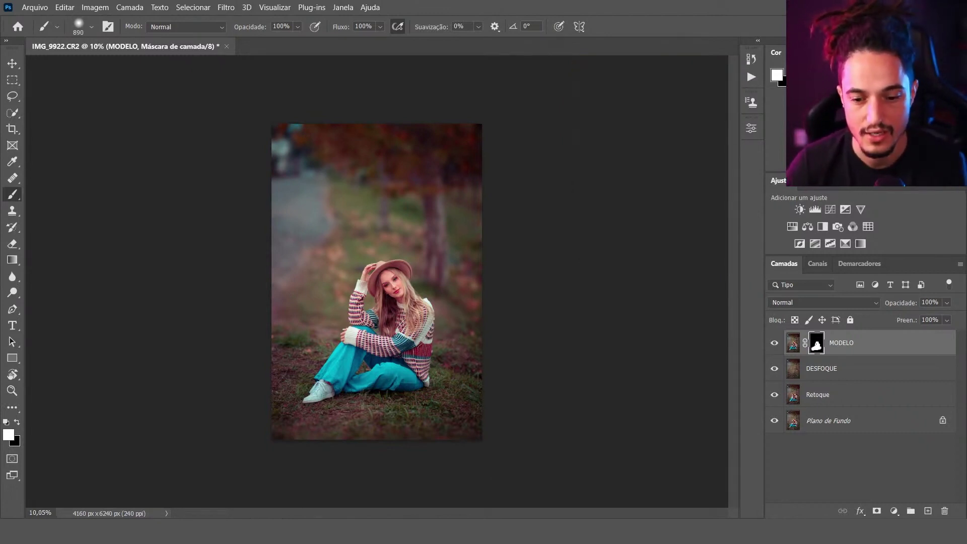